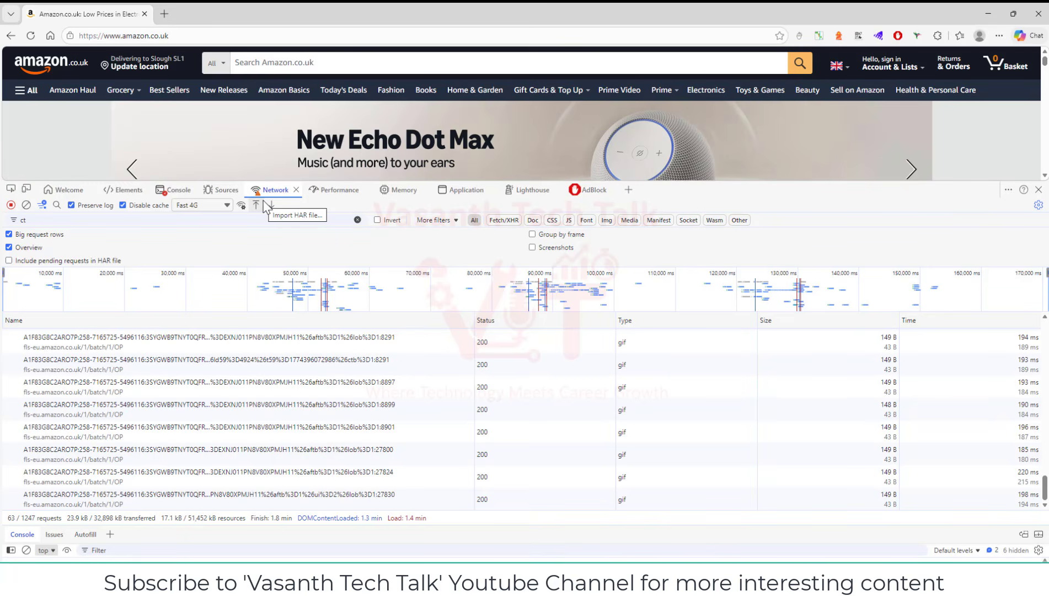
Hide the network log settings pane and reload the Amazon.co.uk page
left_click(9, 234)
left_click(8, 234)
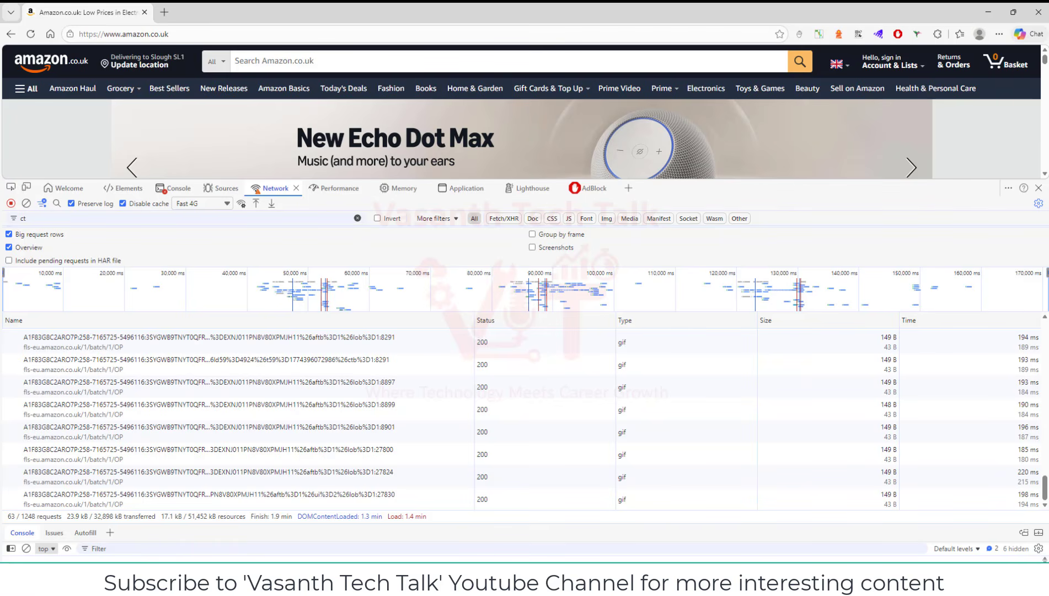
left_click(1038, 203)
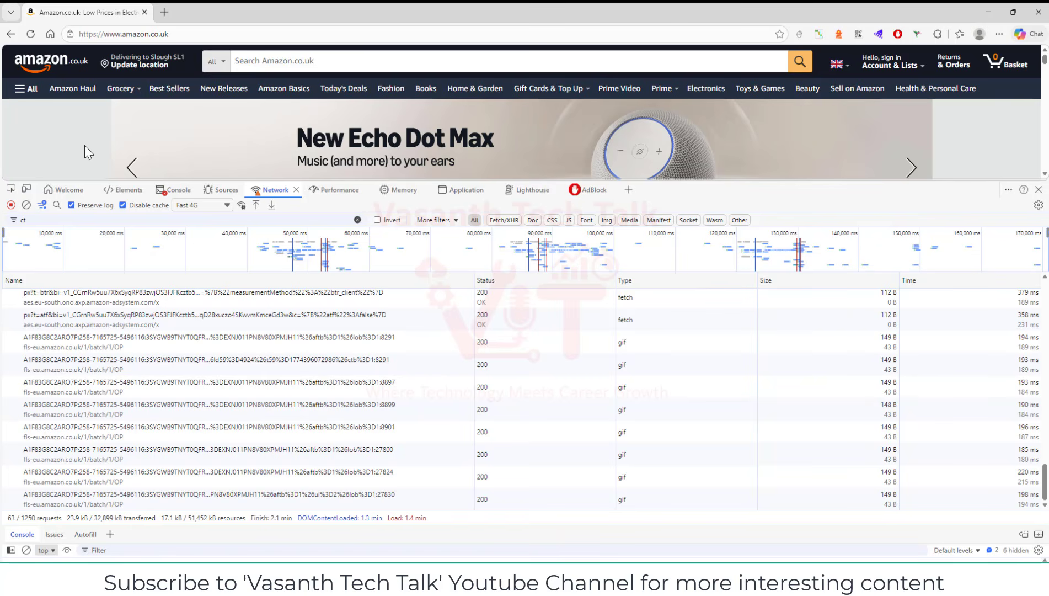
key("F5")
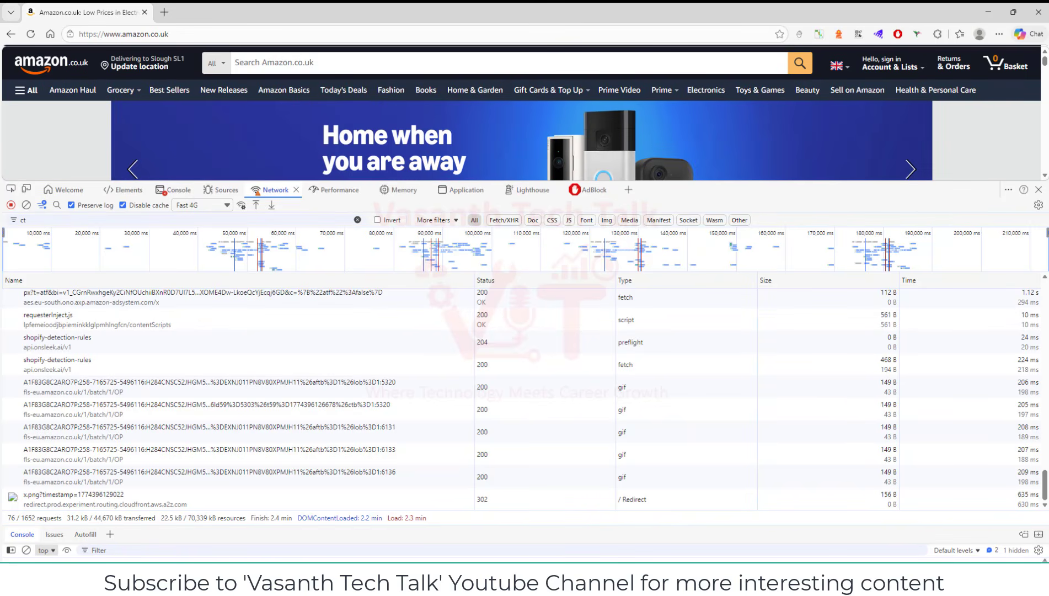
Add the Cache-Control response header as a column in the network request table
scroll(538, 413, "up", 5)
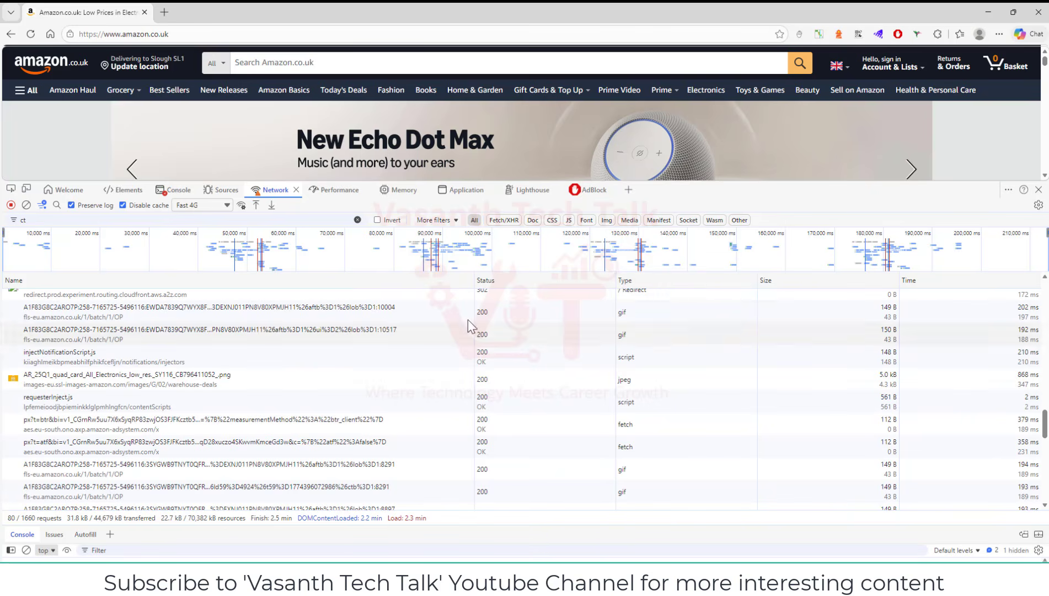
right_click(296, 281)
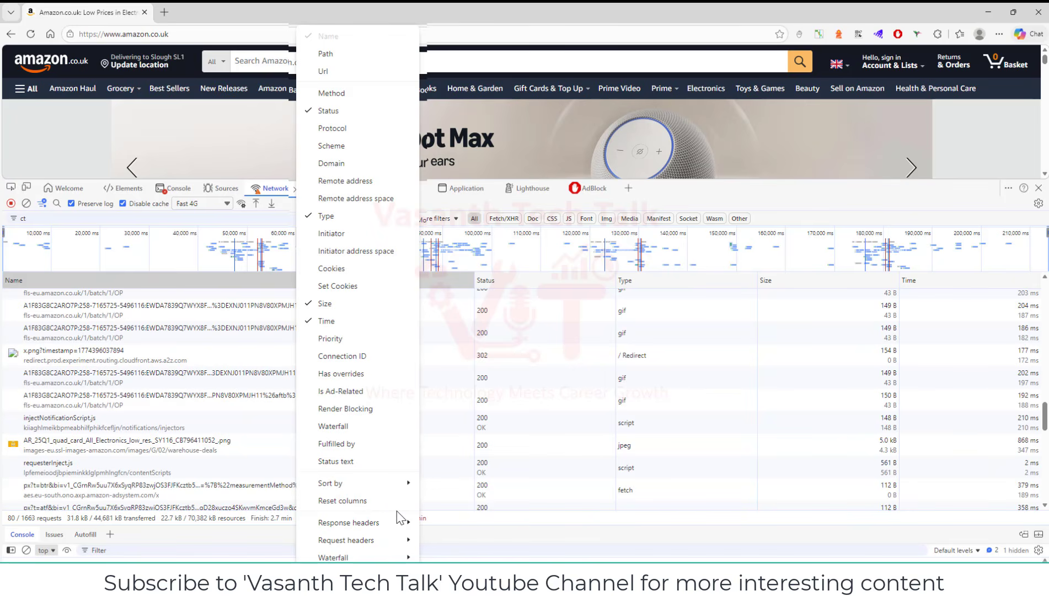
mouse_move(384, 521)
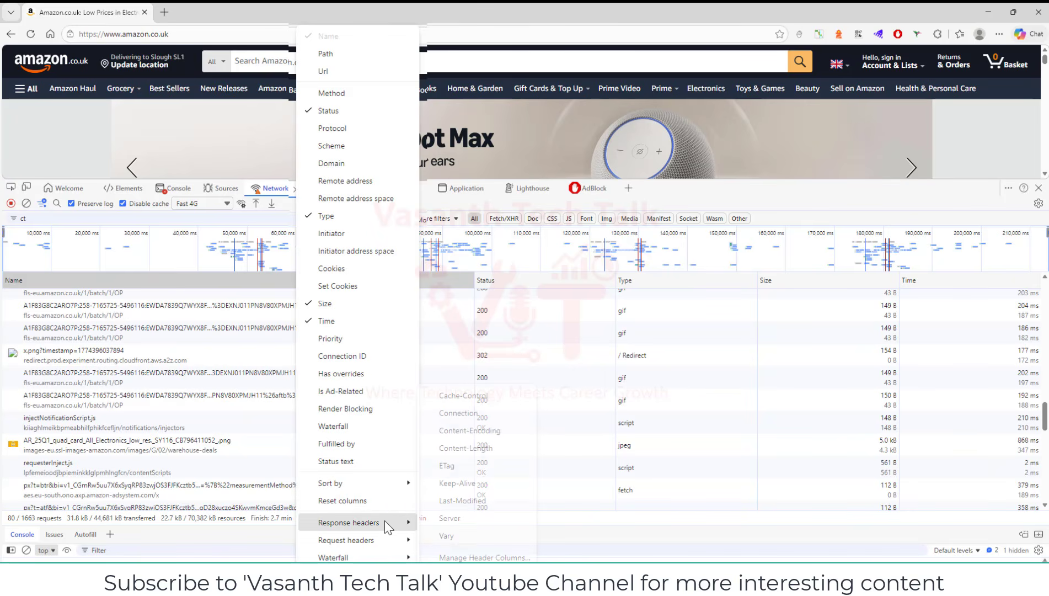
left_click(456, 399)
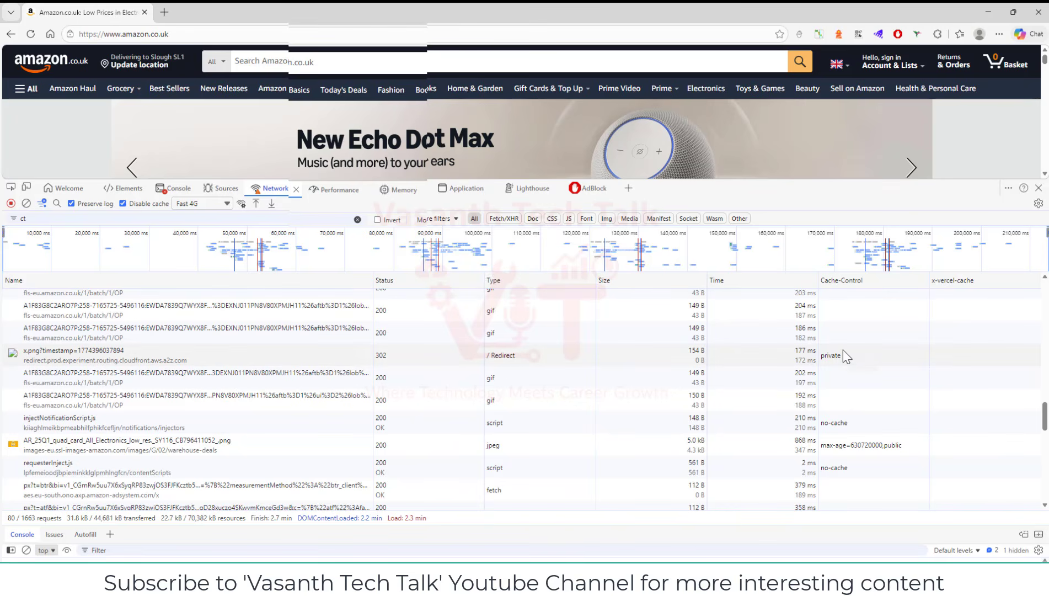
Add the Content-Encoding response header column and the Priority column to the request table
right_click(223, 292)
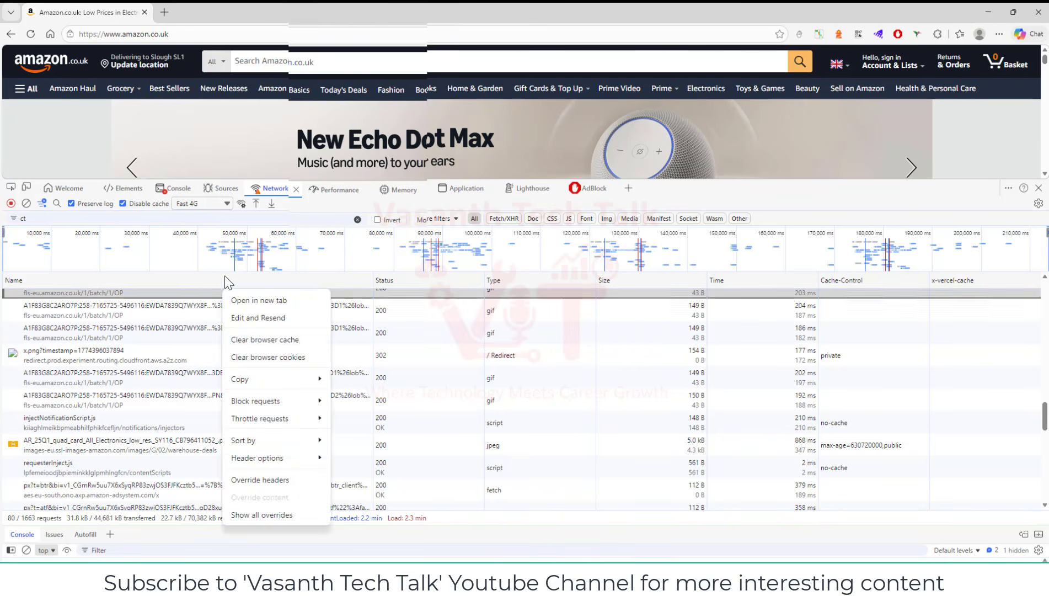
right_click(224, 275)
right_click(225, 275)
mouse_move(326, 521)
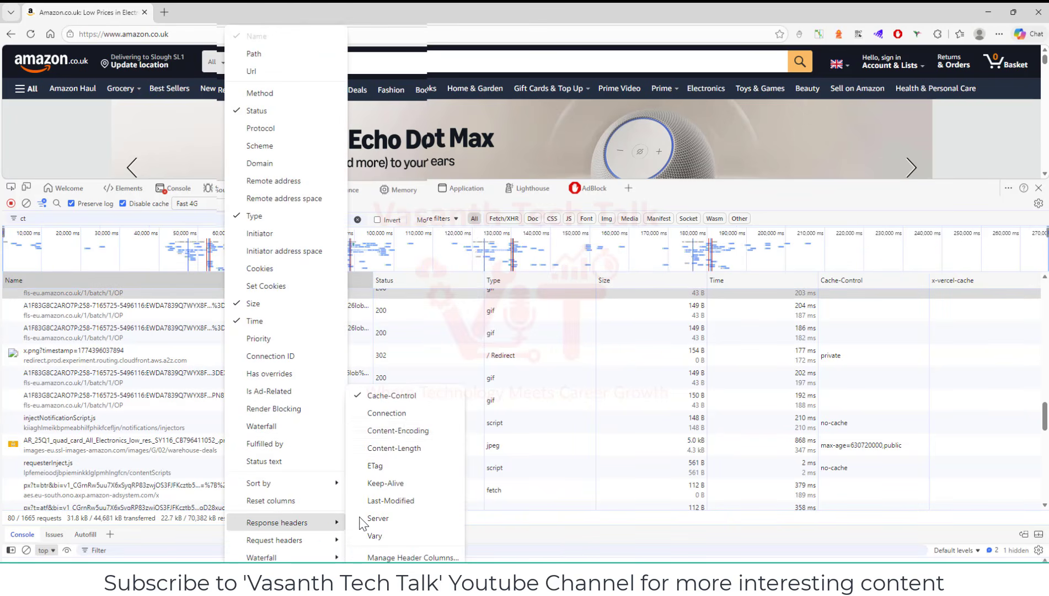
left_click(398, 429)
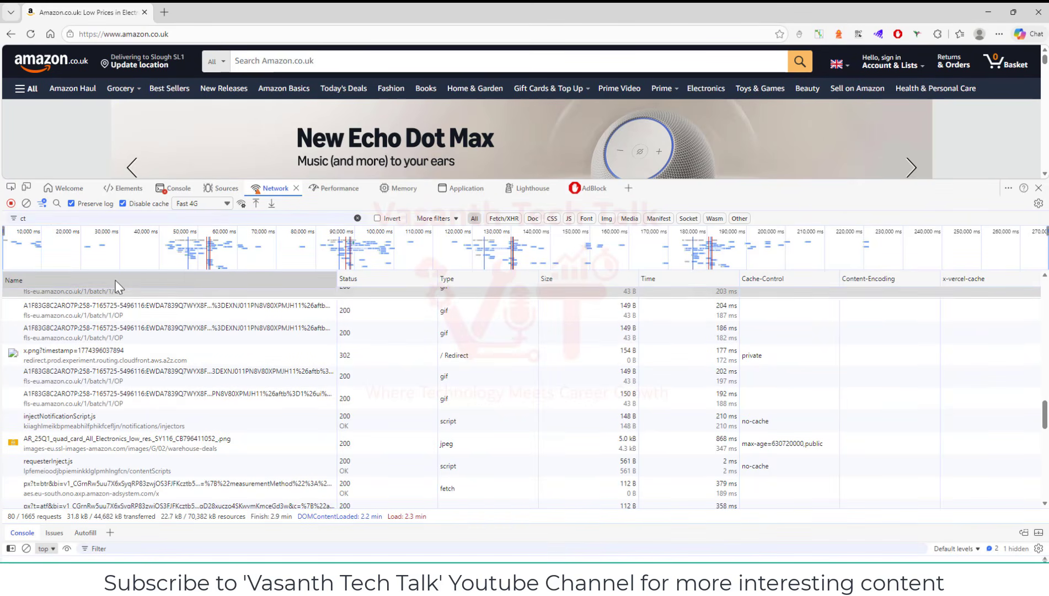
right_click(116, 280)
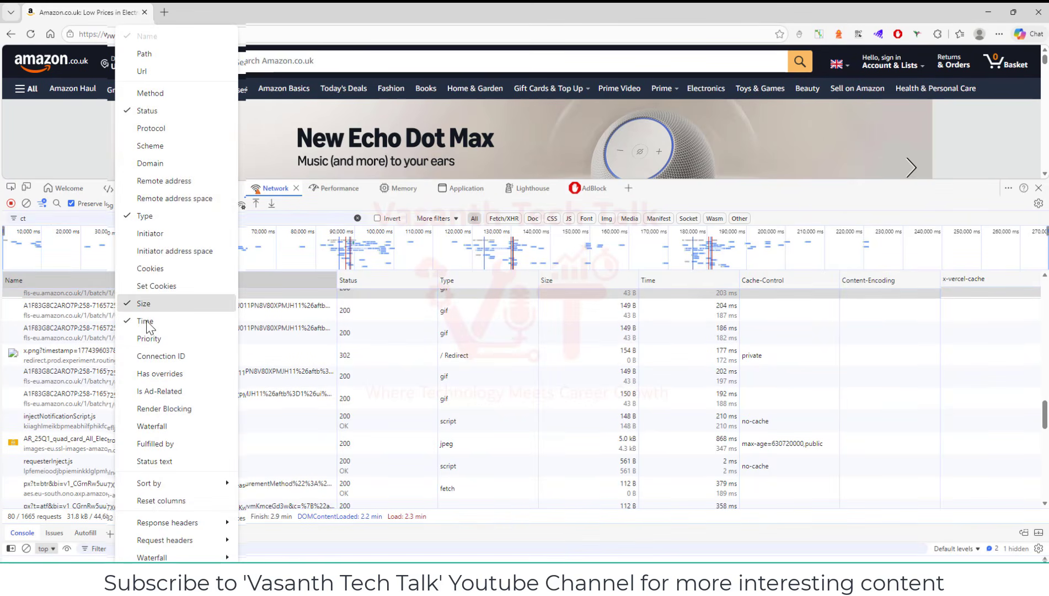
left_click(171, 340)
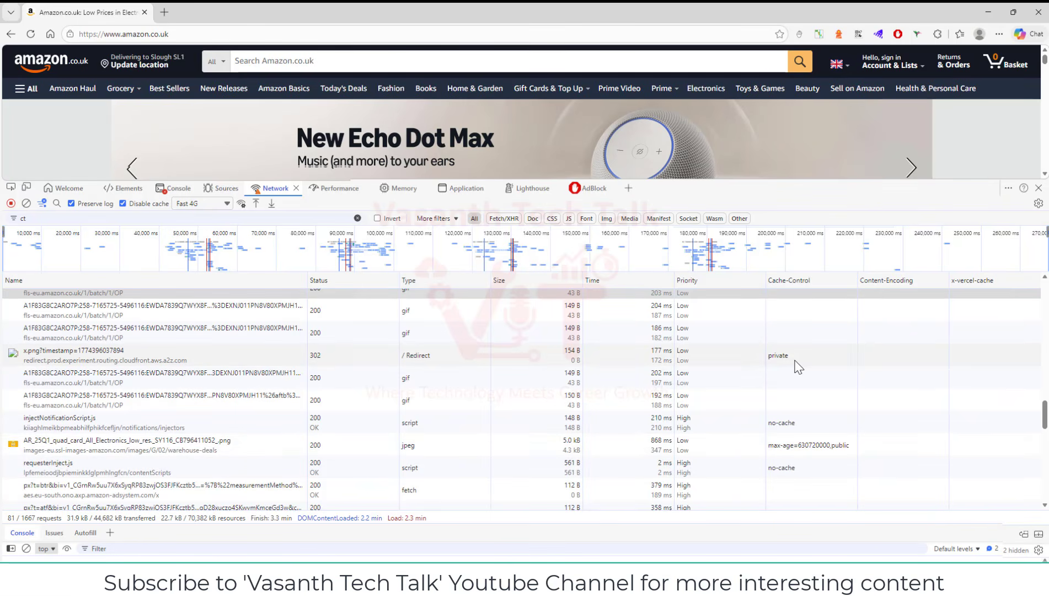
Sort the network requests by Cache-Control in descending order to compare their caching policies
scroll(794, 365, "up", 6)
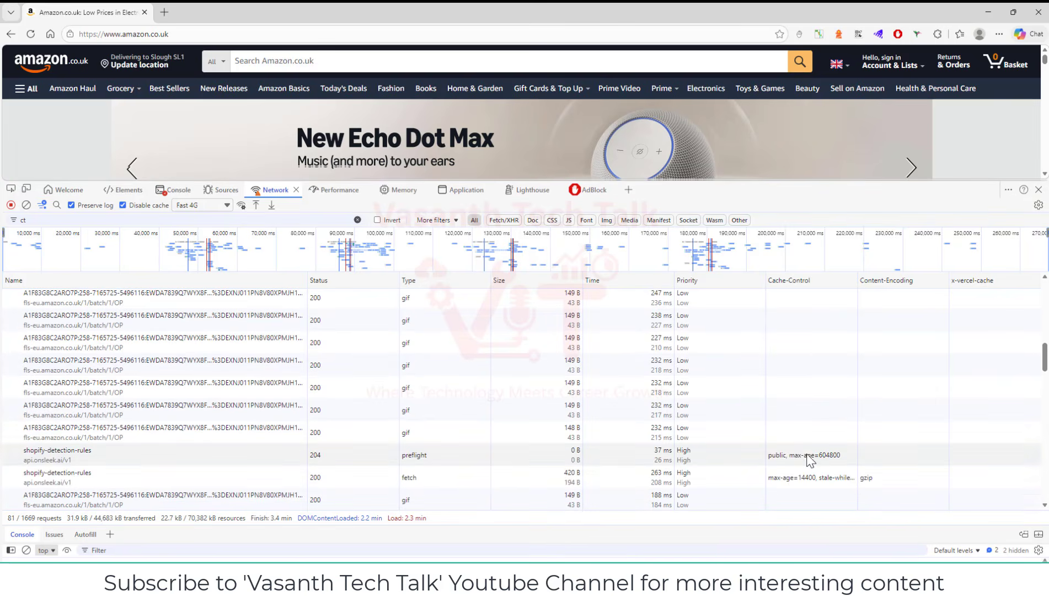
scroll(803, 488, "up", 2)
scroll(800, 436, "up", 2)
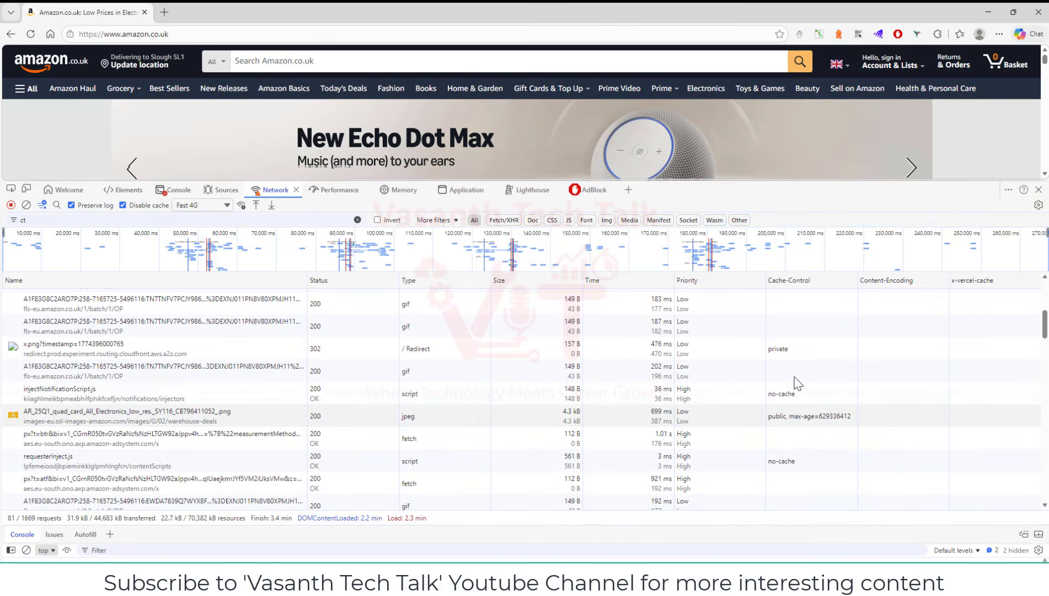
left_click(803, 280)
left_click(808, 280)
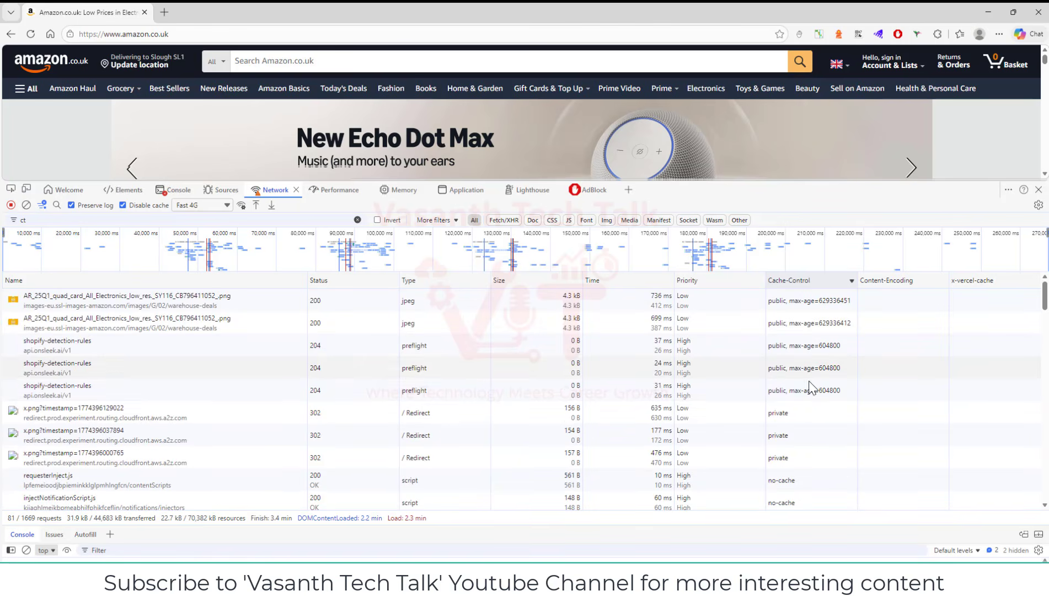
Sort the network requests by Content-Encoding in descending order to bring the compressed responses together
scroll(815, 392, "down", 5)
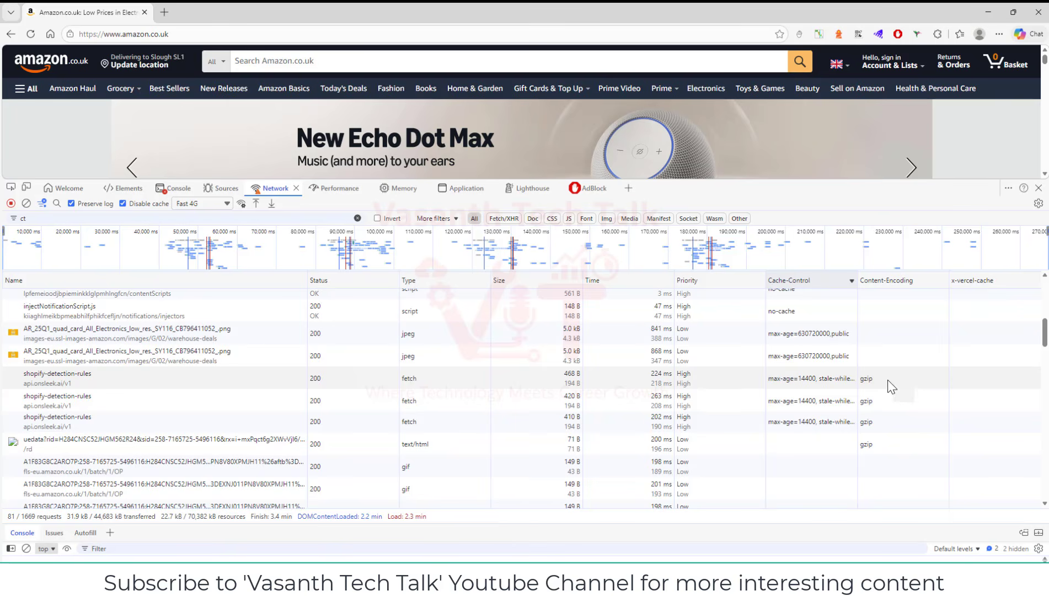
left_click(894, 280)
left_click(893, 280)
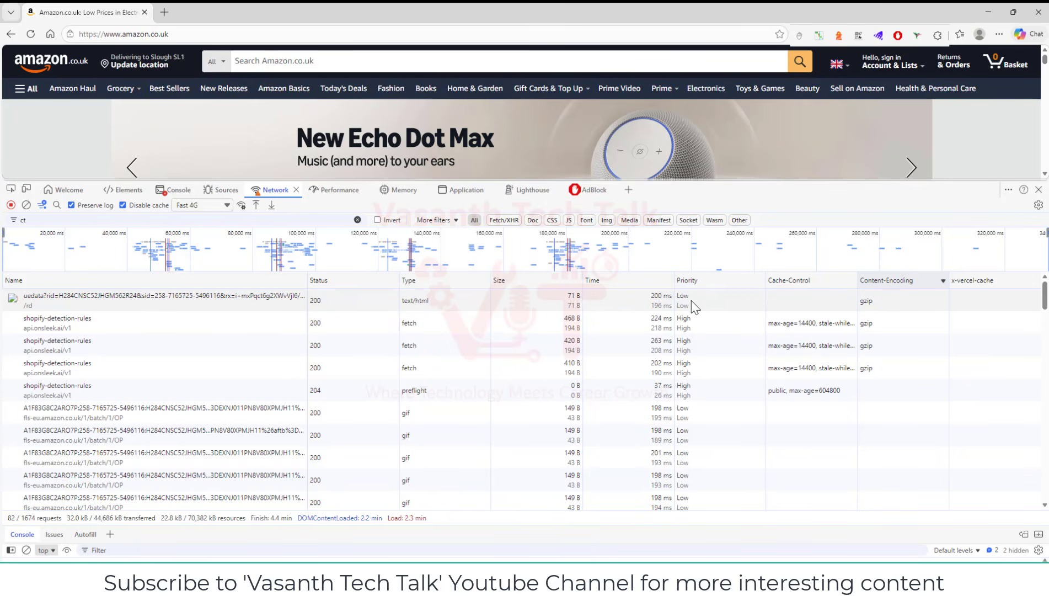
Sort the requests by Priority in descending order and select the first requesterInject.js request
left_click(708, 284)
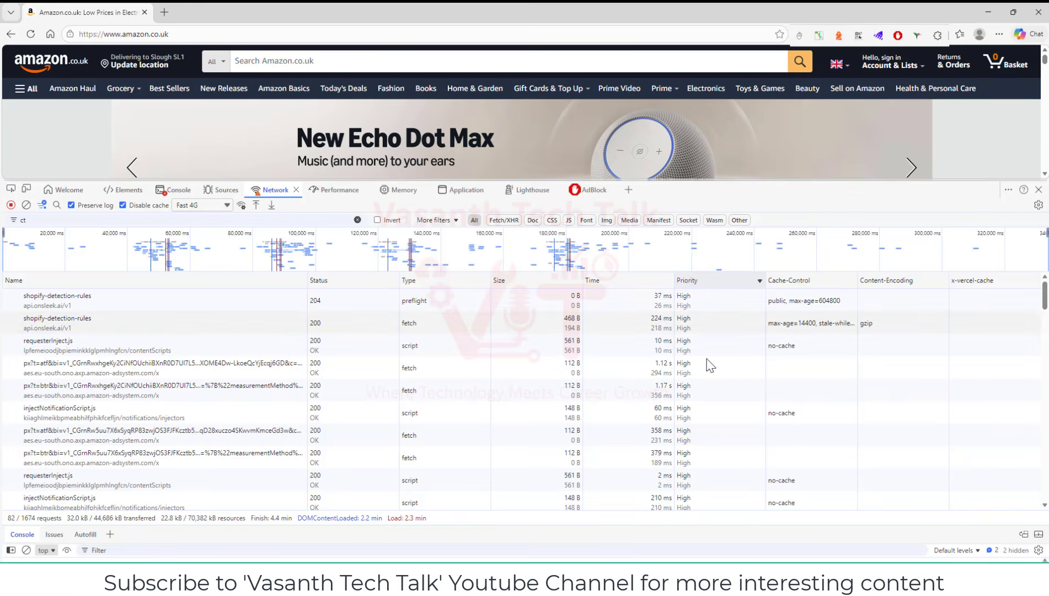
left_click(715, 300)
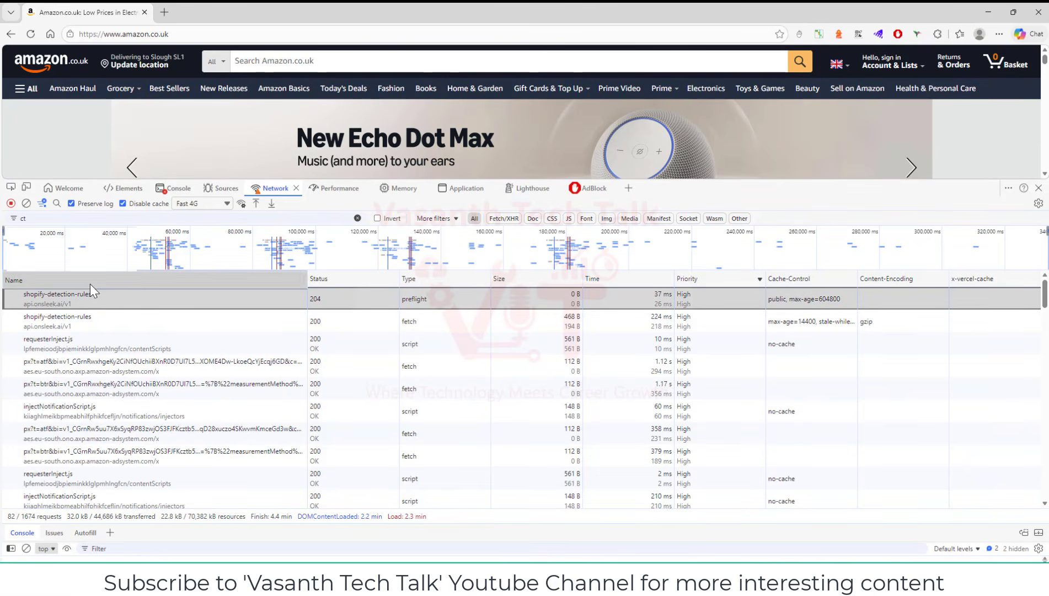
left_click(714, 323)
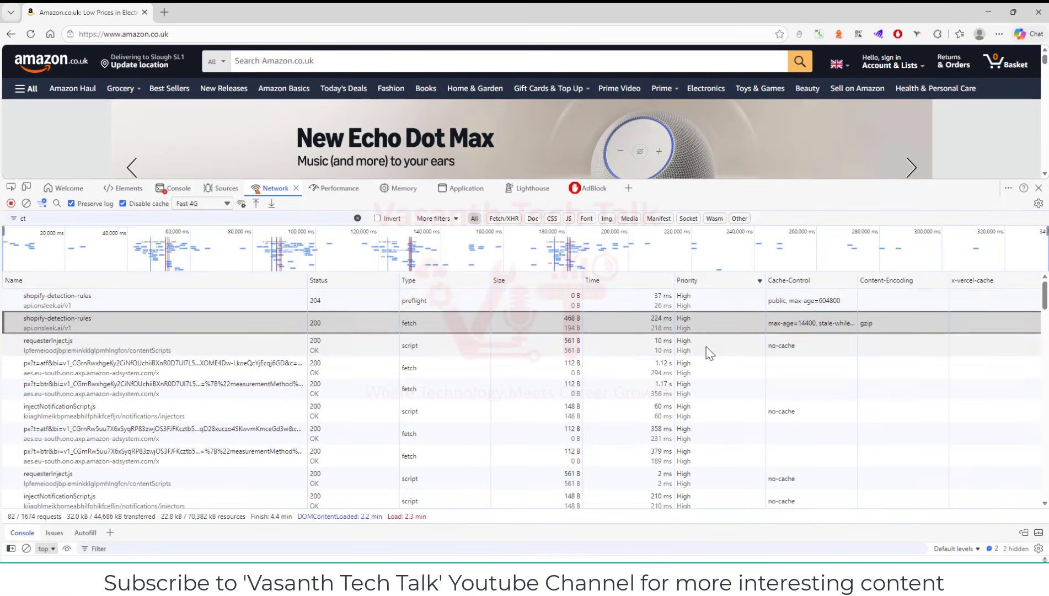
left_click(709, 347)
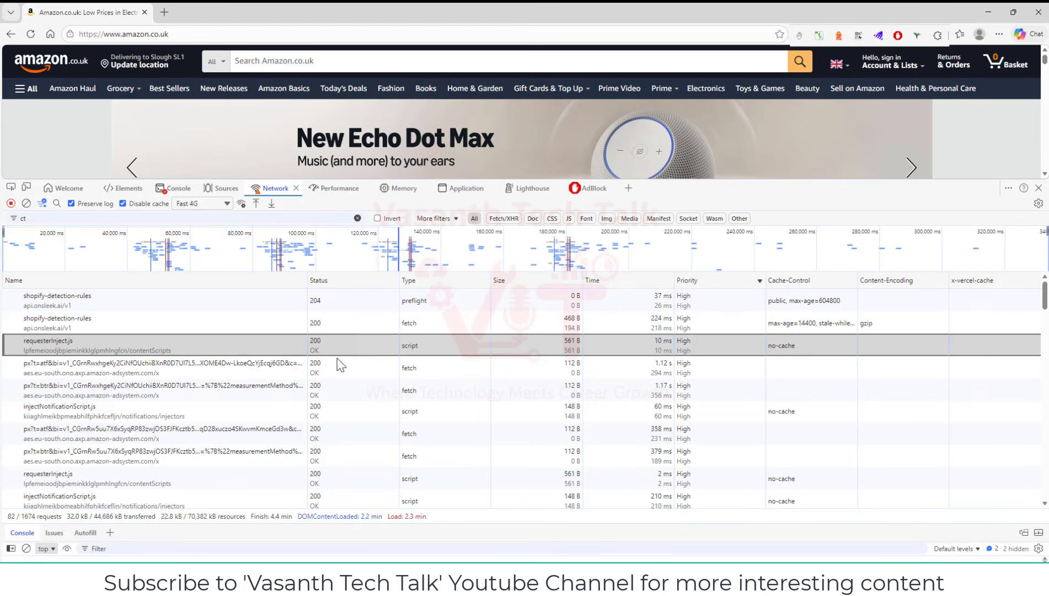
Add a custom response header column named cf-cache-status to the request table
right_click(176, 291)
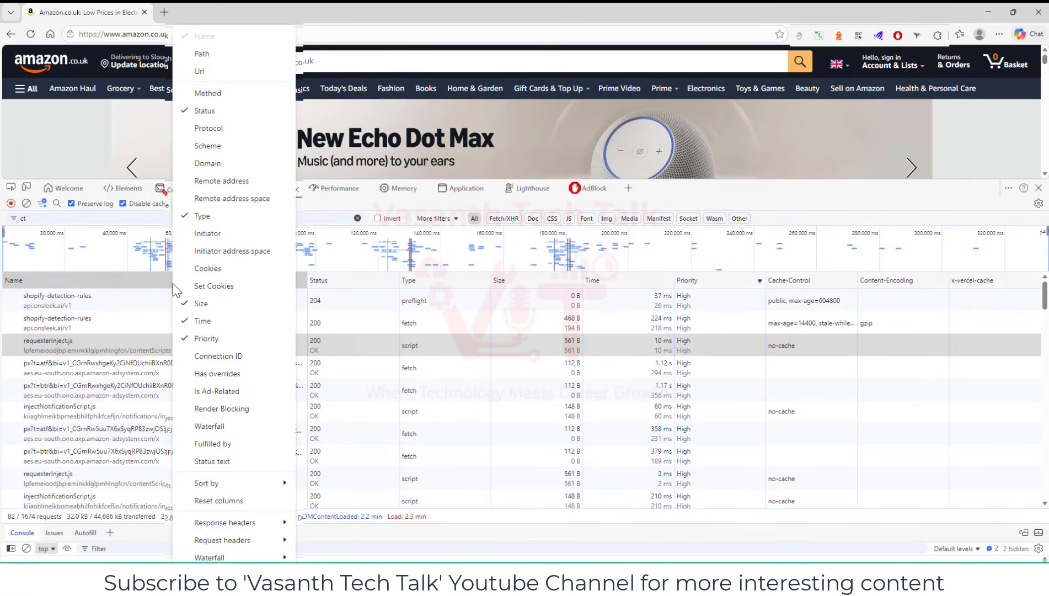
mouse_move(255, 525)
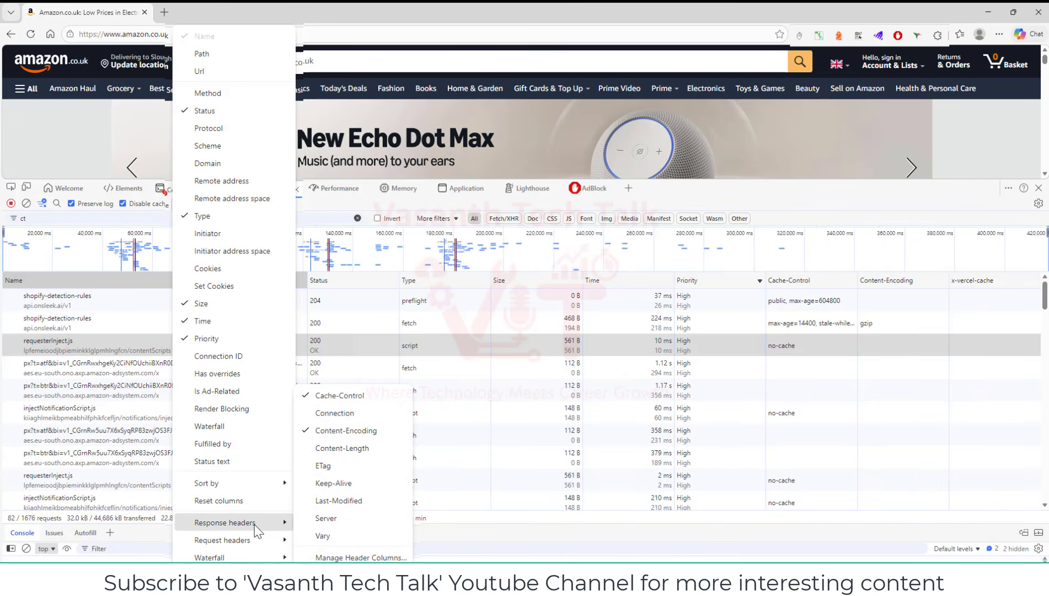
left_click(365, 558)
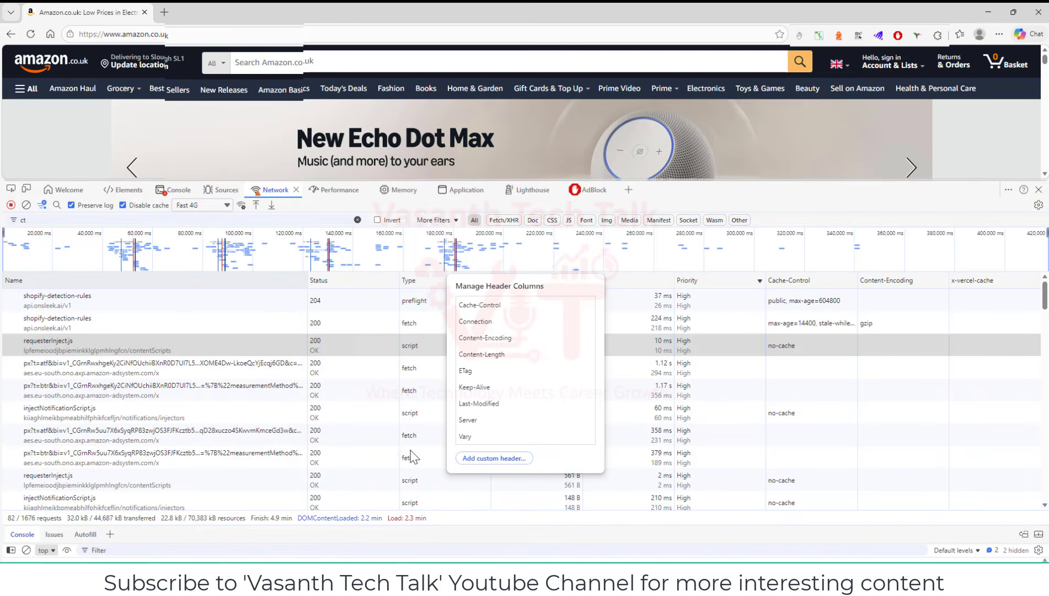
left_click(473, 459)
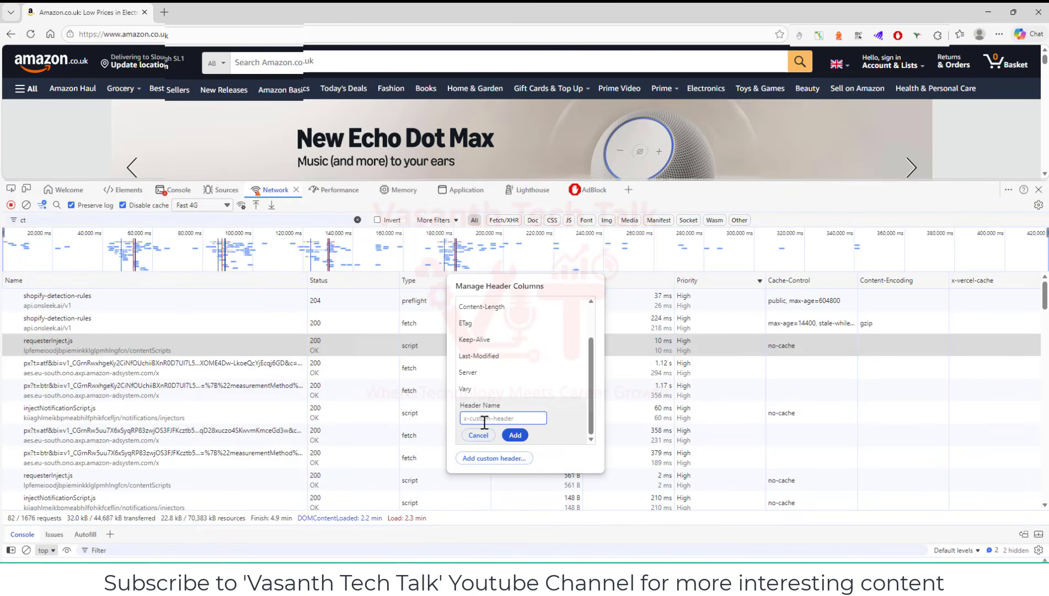
type("cf-c")
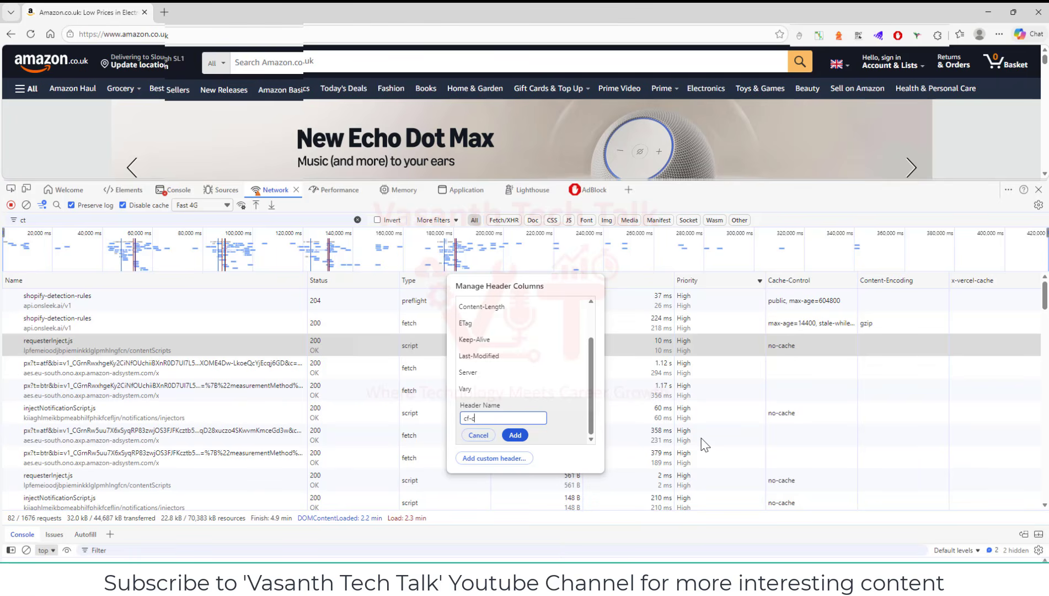
type("ache-status")
left_click(519, 436)
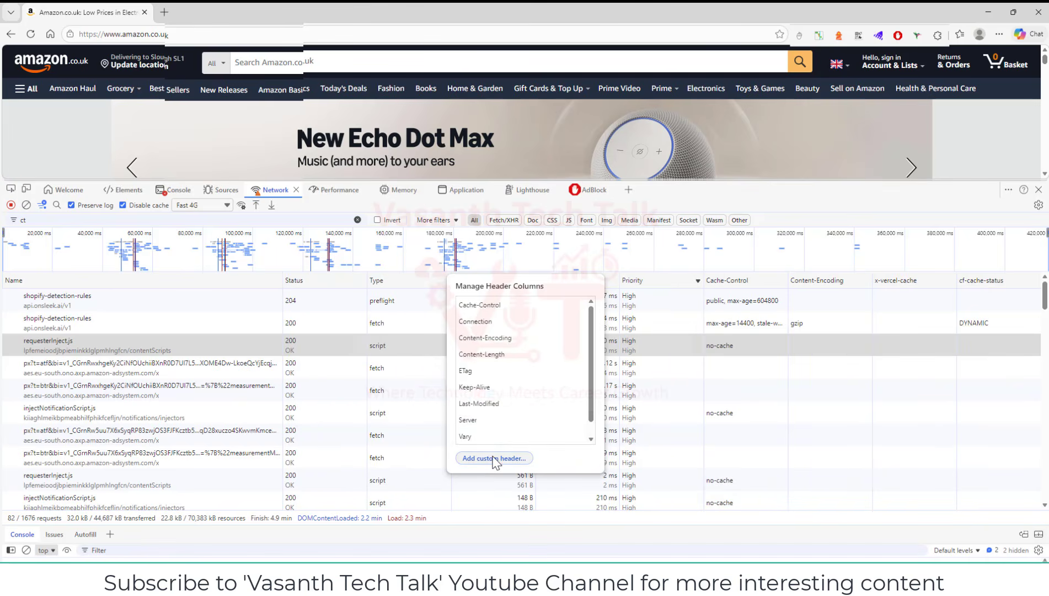
Add another custom response header column named x-vercel-cache
left_click(494, 459)
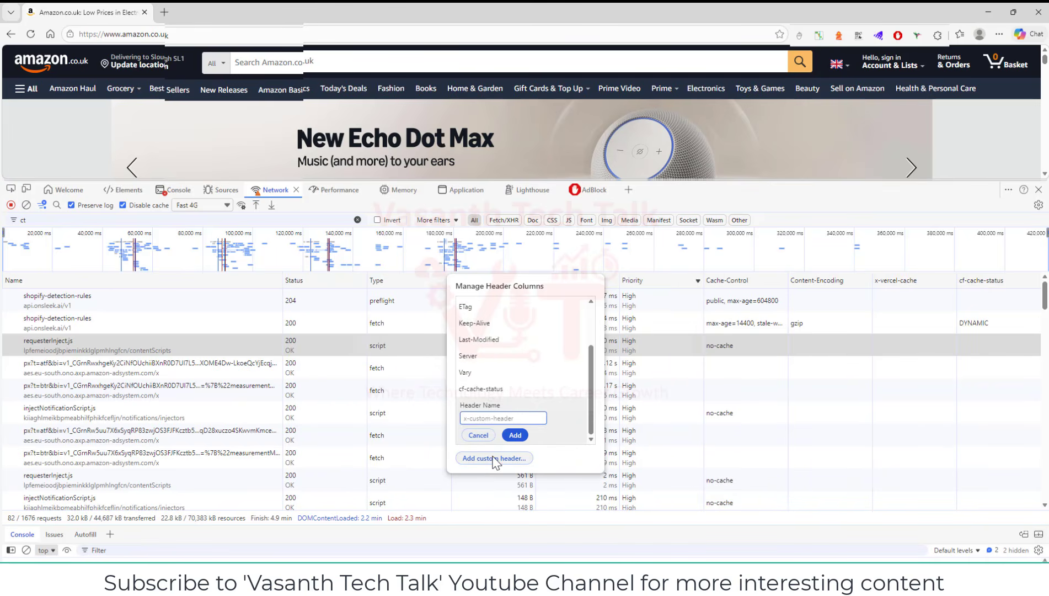
type("x-cerce")
key("BackSpace")
key("BackSpace")
key("BackSpace")
key("BackSpace")
key("BackSpace")
type("verce")
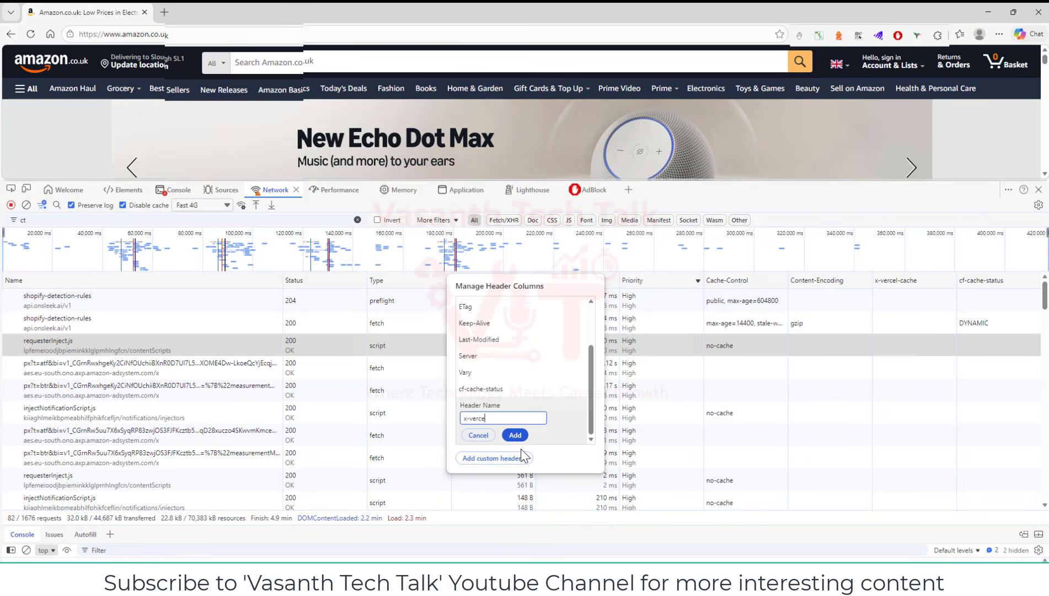
type("l-cache")
left_click(514, 435)
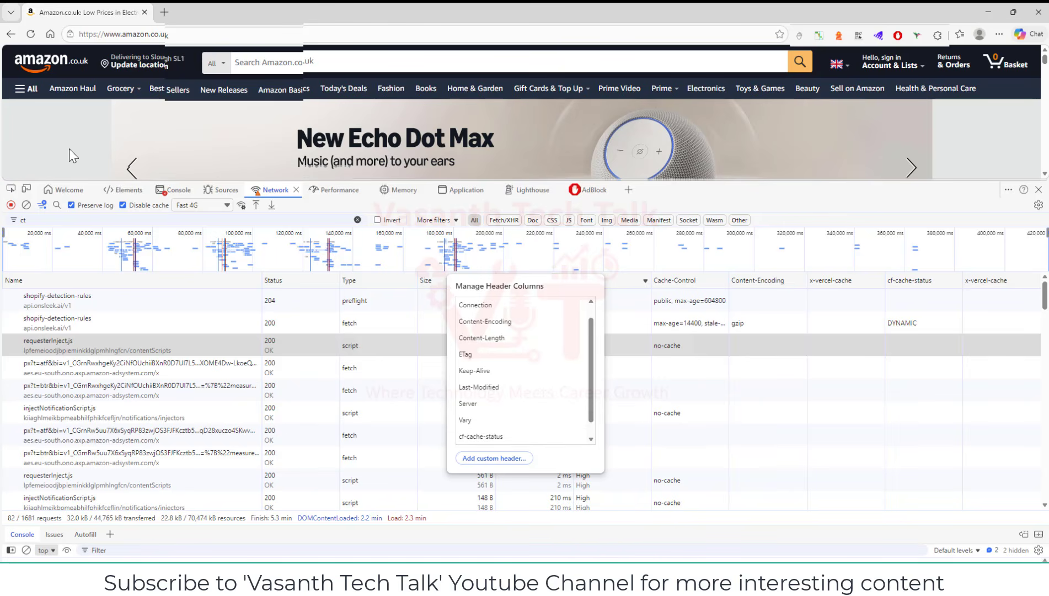
Reload the page to record fresh requests and dismiss the Manage Header Columns dialog
key("F5")
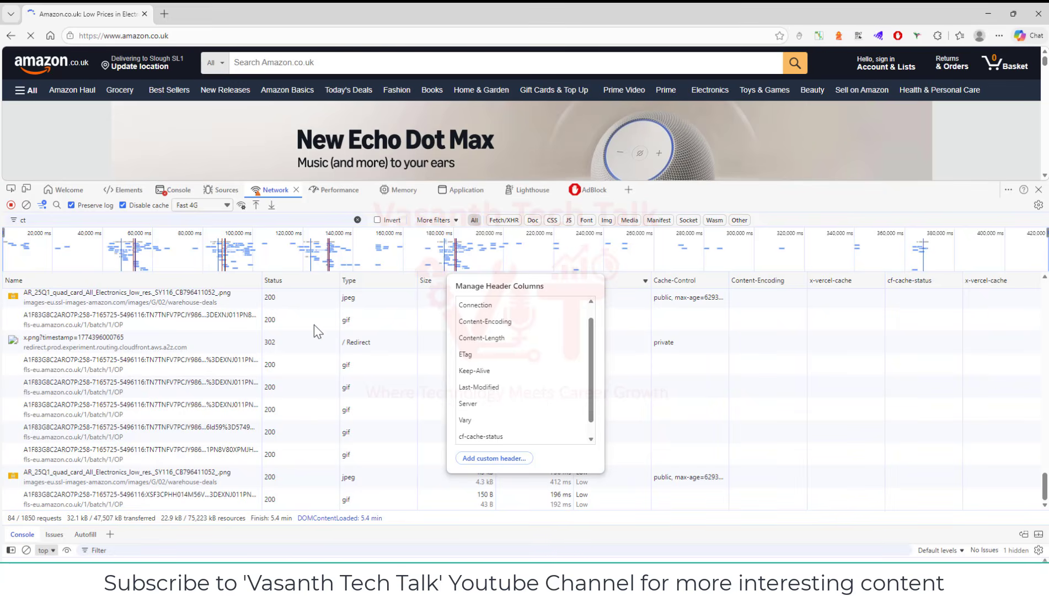
left_click(363, 413)
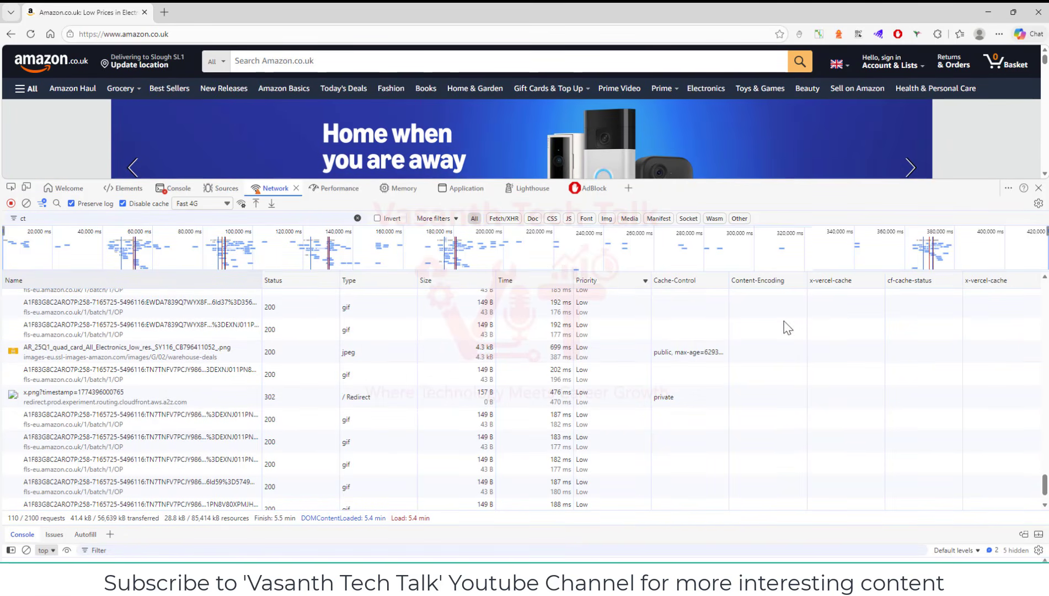
Compare the requests' header values by sorting on Content-Encoding descending, x-vercel-cache ascending, and cf-cache-status ascending in turn
left_click(791, 279)
left_click(773, 280)
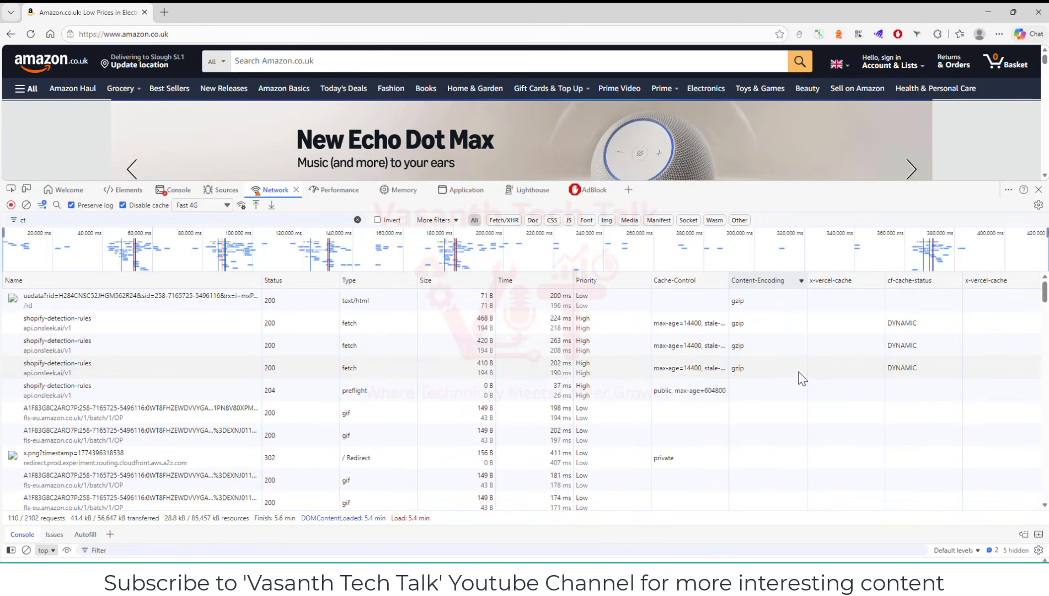
left_click(862, 282)
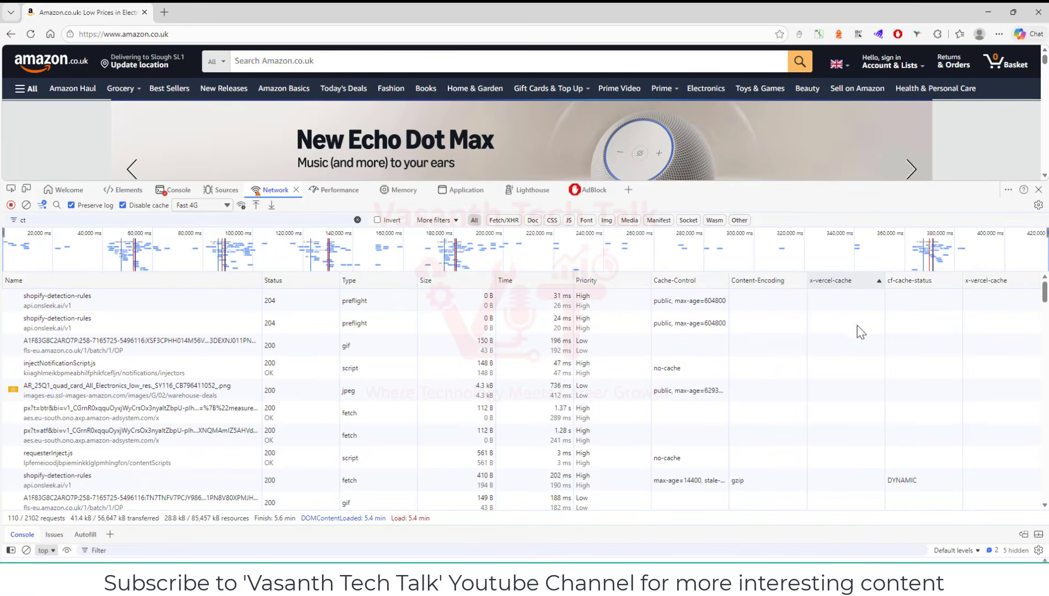
left_click(931, 288)
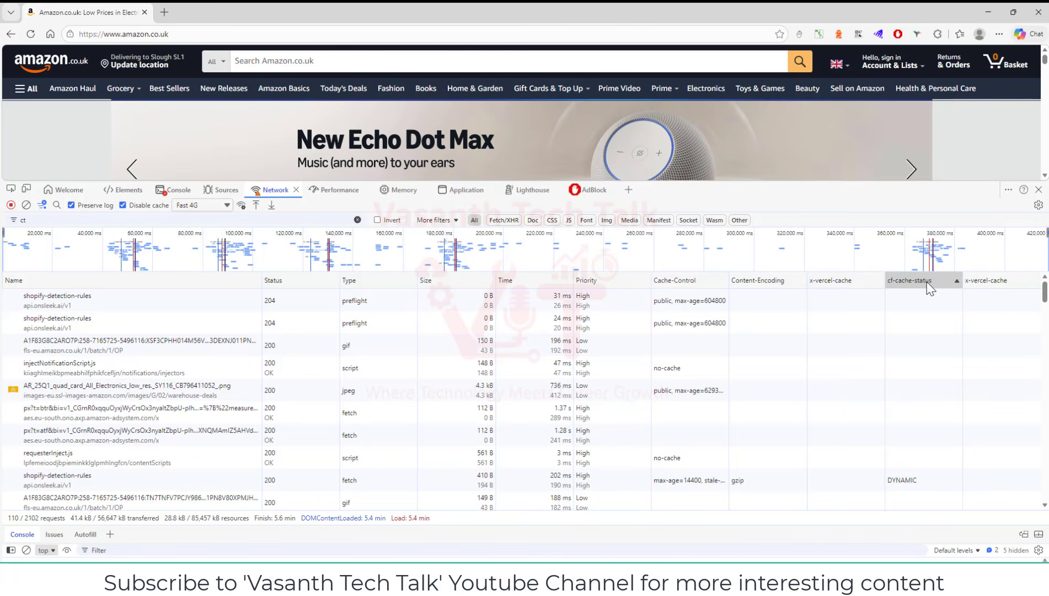
Inspect the headers and response of the second shopify-detection-rules preflight request in the list sorted by cf-cache-status
left_click(931, 284)
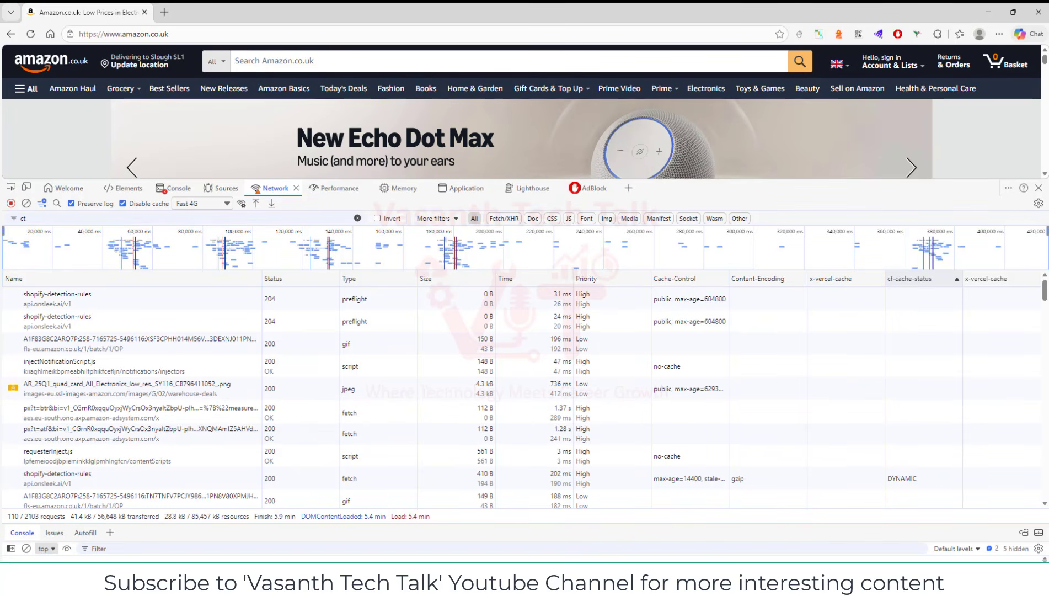
left_click(82, 320)
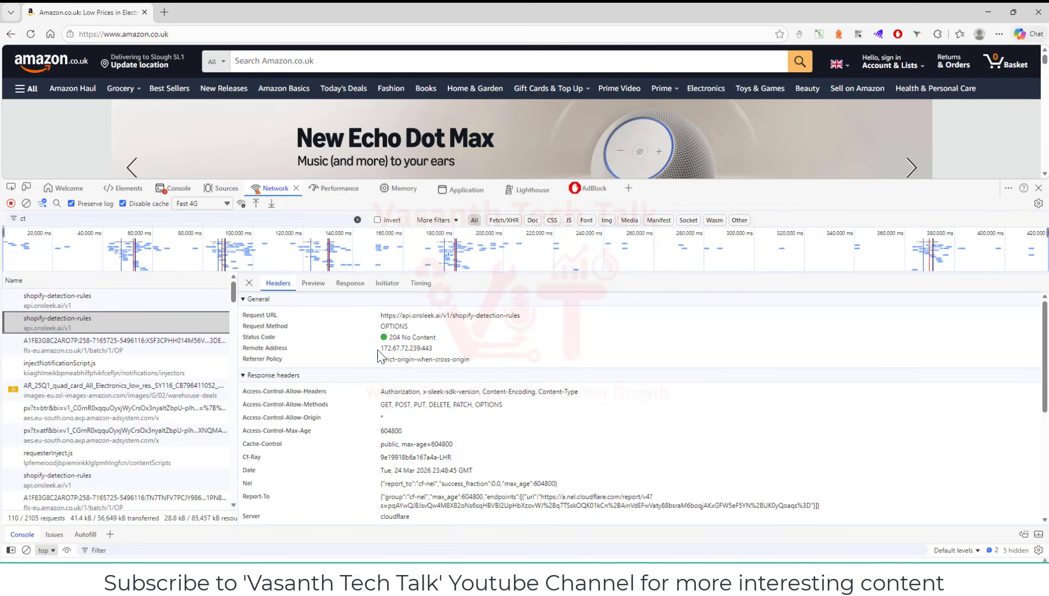
left_click(348, 284)
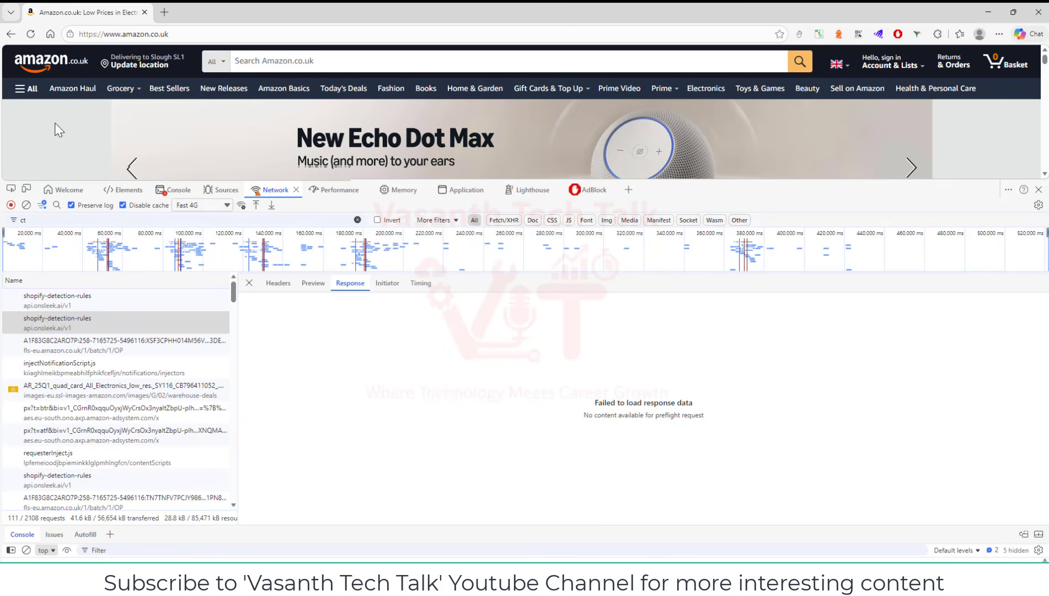
Reload the page, then review the response and headers of an fls-eu.amazon.co.uk GIF request and close its details
key("F5")
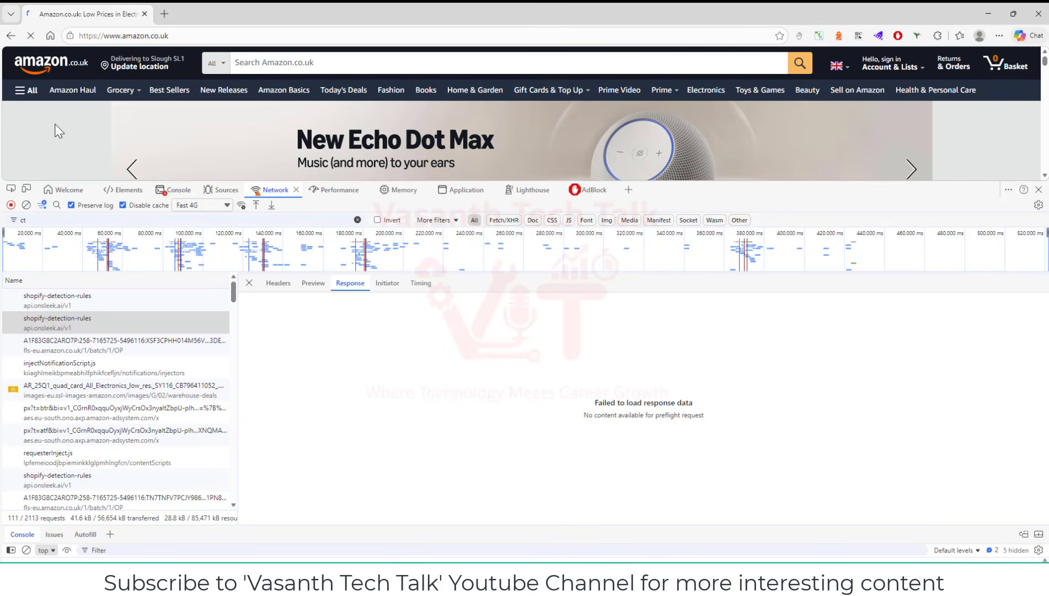
left_click(93, 299)
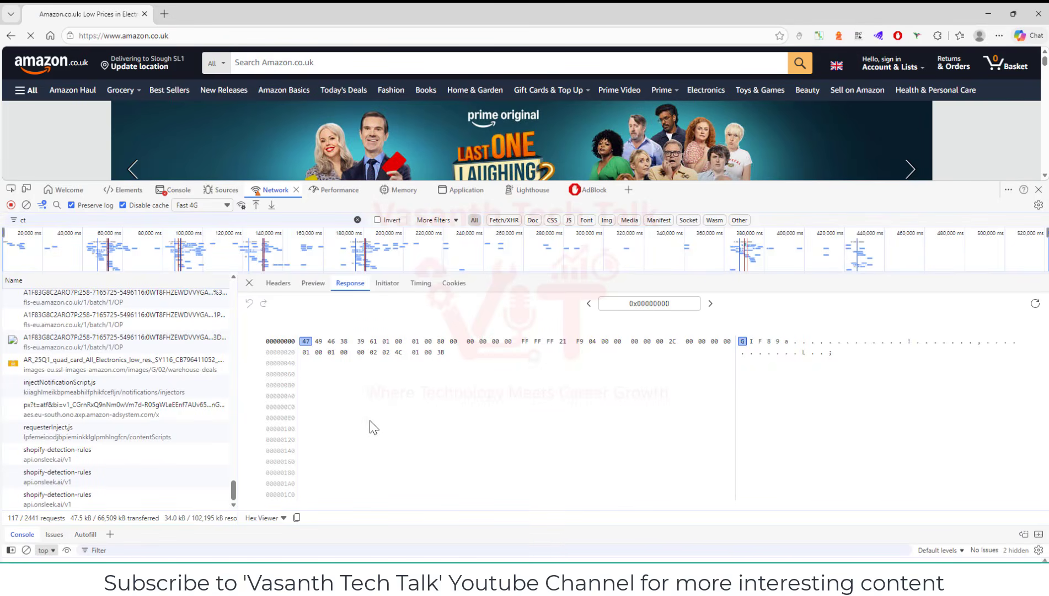
left_click(286, 291)
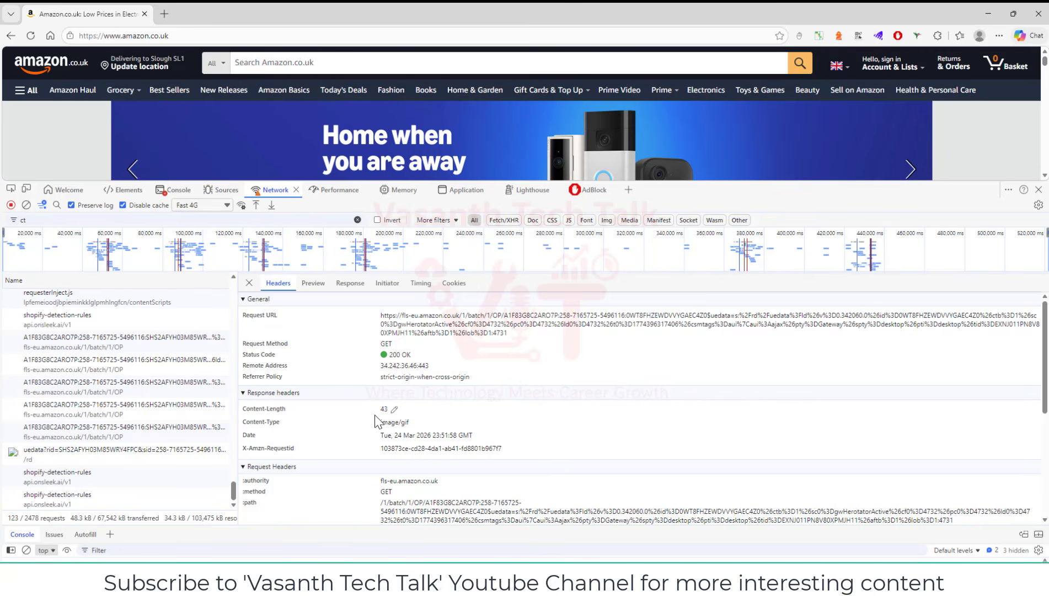
left_click(348, 283)
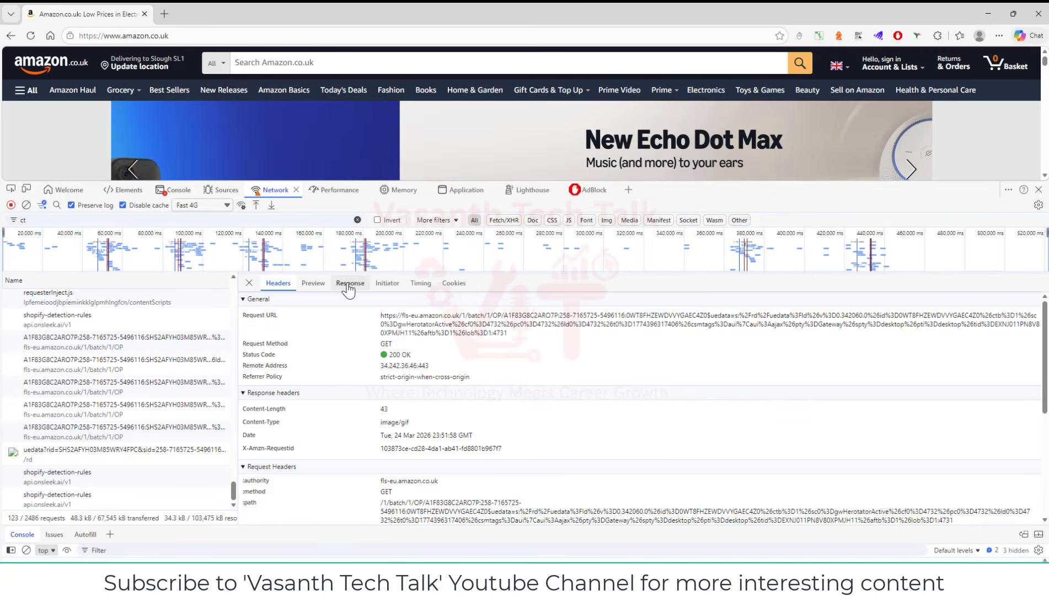
left_click(275, 291)
scroll(314, 429, "down", 2)
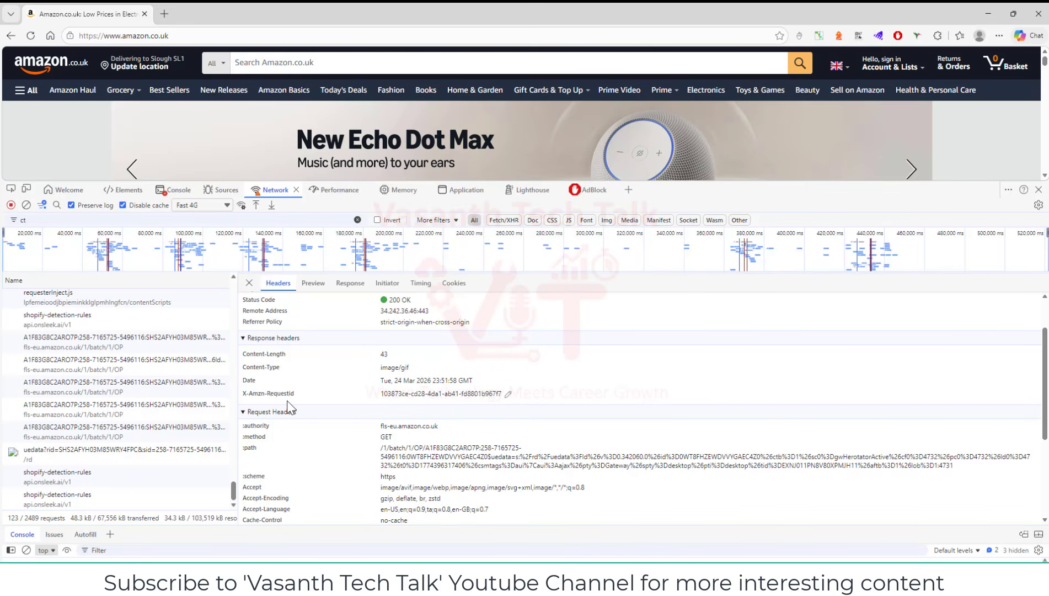
scroll(364, 461, "down", 3)
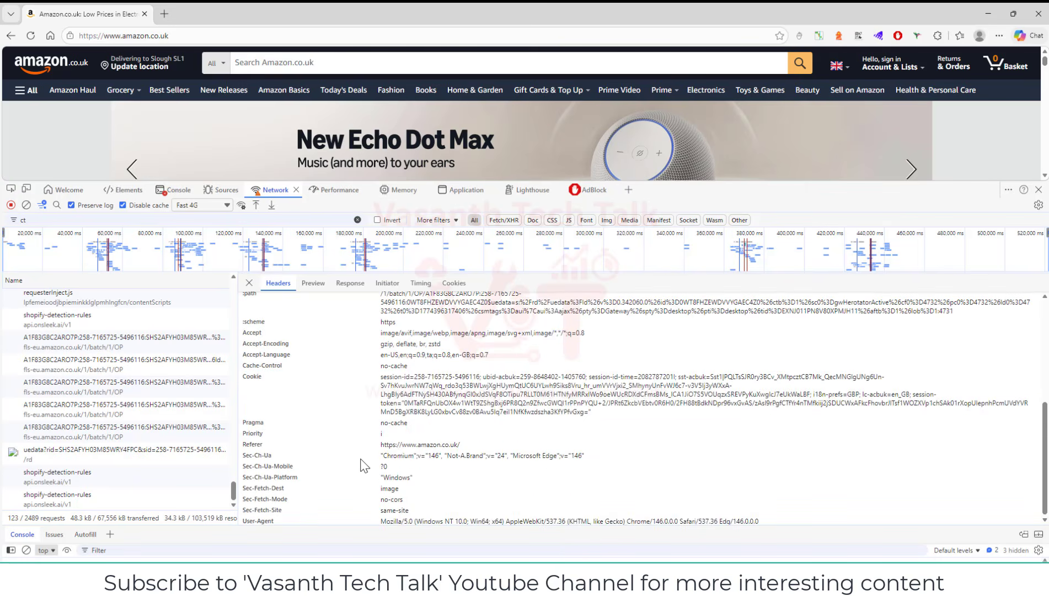
scroll(395, 452, "up", 3)
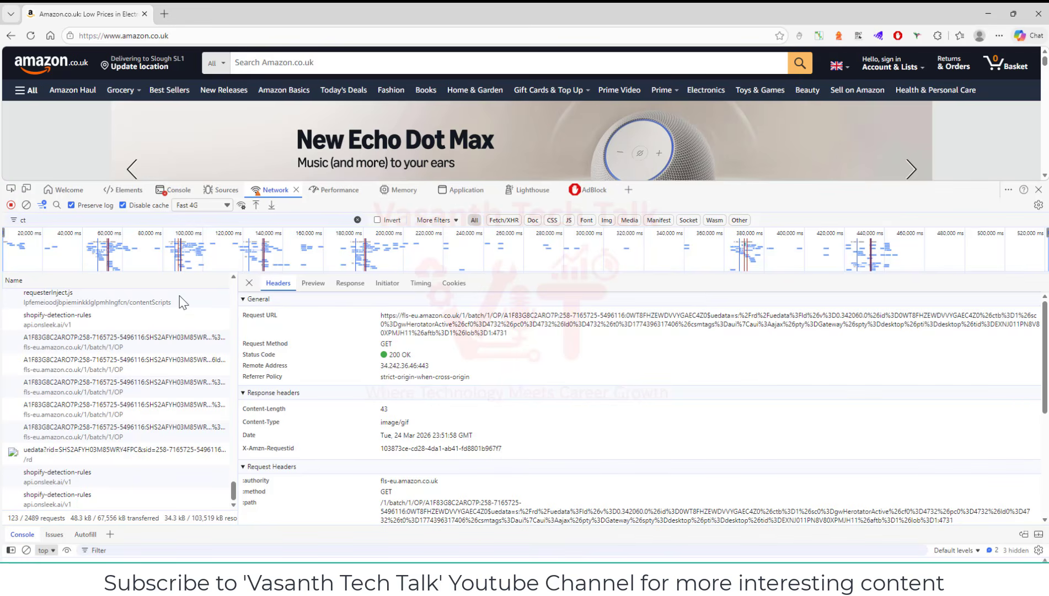
left_click(249, 282)
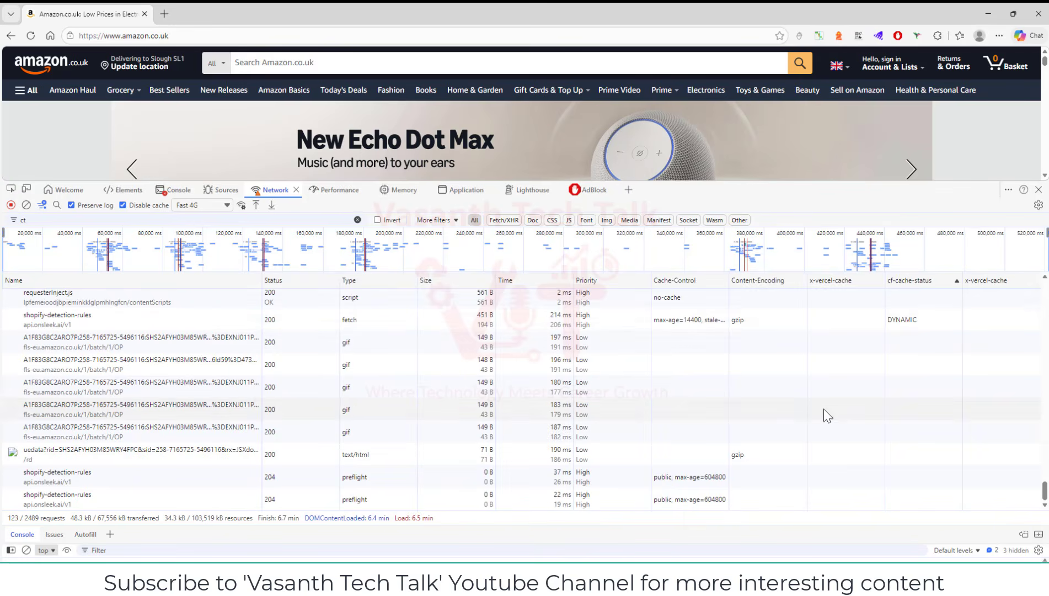
Examine the response headers of the shopify-detection-rules fetch request, including caching and Content-Encoding, and close its details
left_click(102, 313)
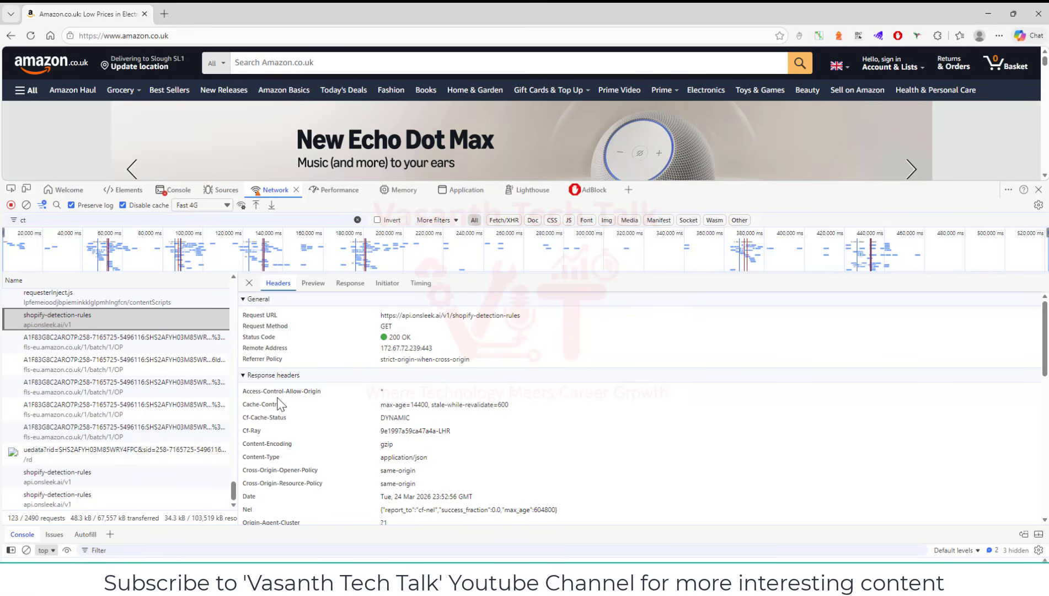
scroll(380, 422, "down", 1)
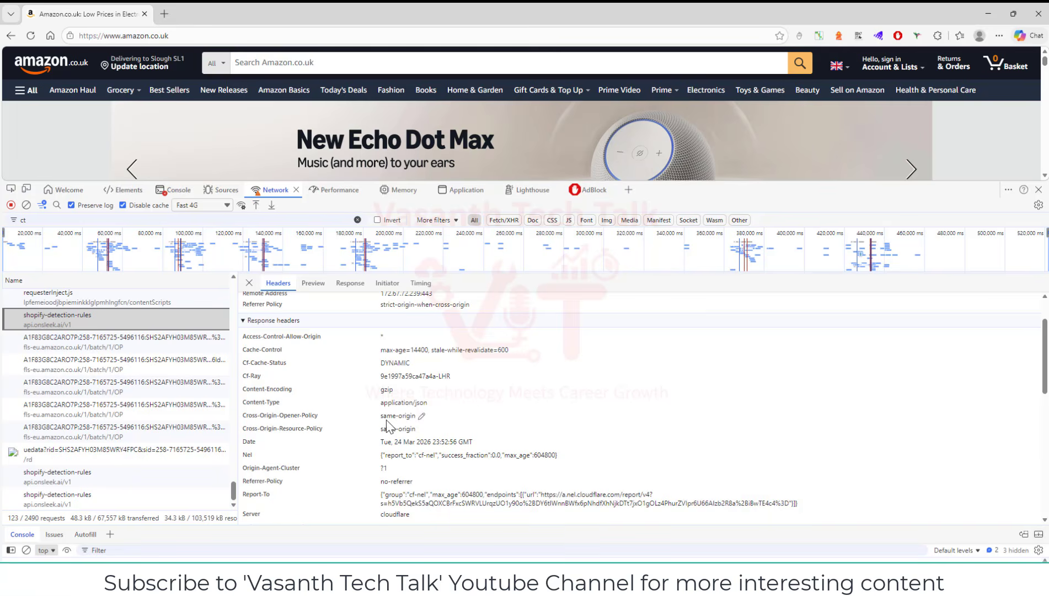
scroll(388, 425, "down", 2)
scroll(391, 427, "down", 1)
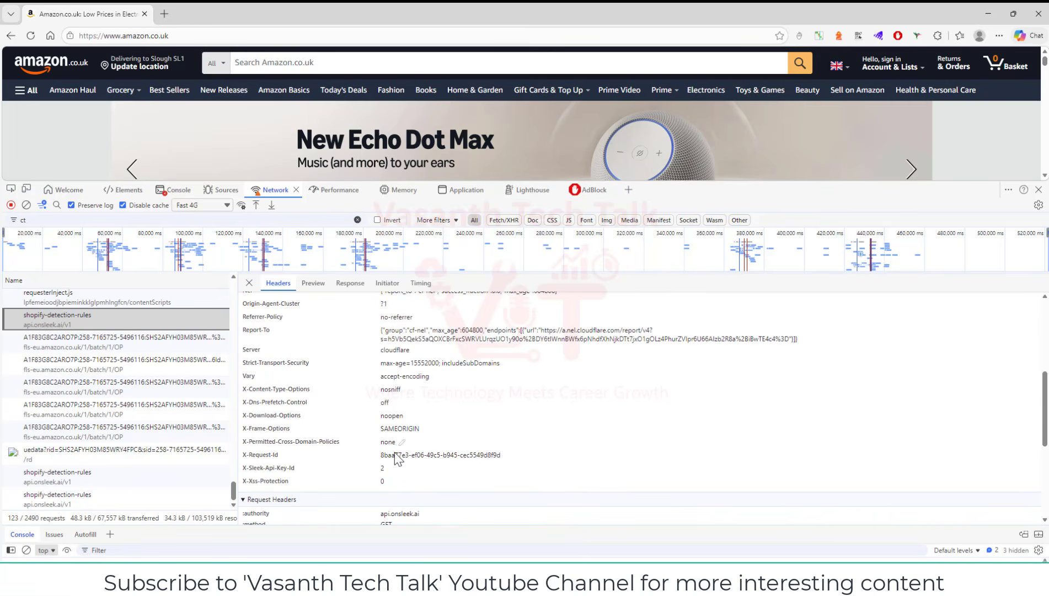
scroll(426, 470, "up", 4)
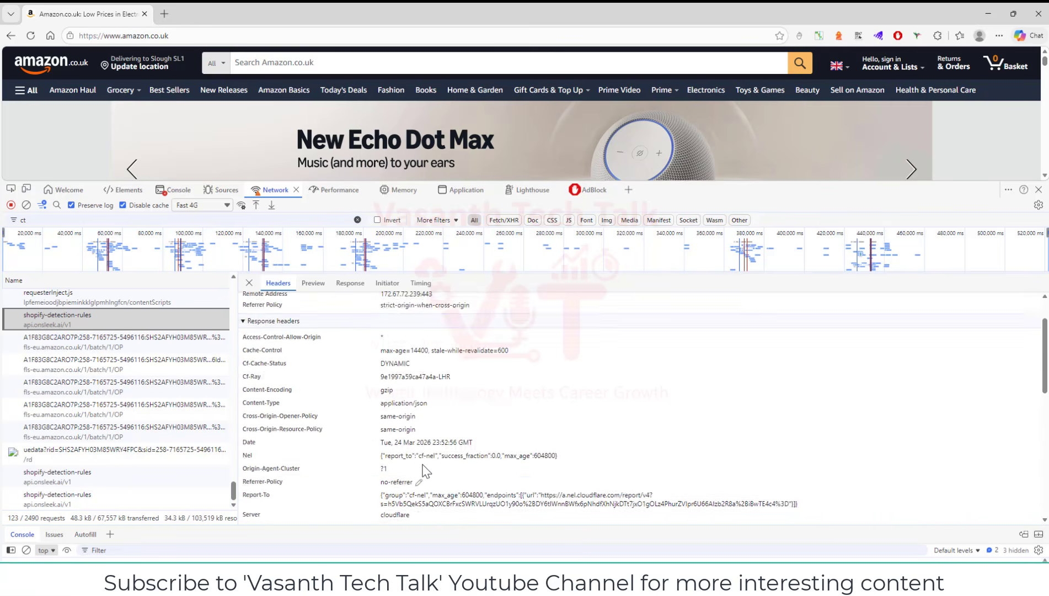
left_click(249, 282)
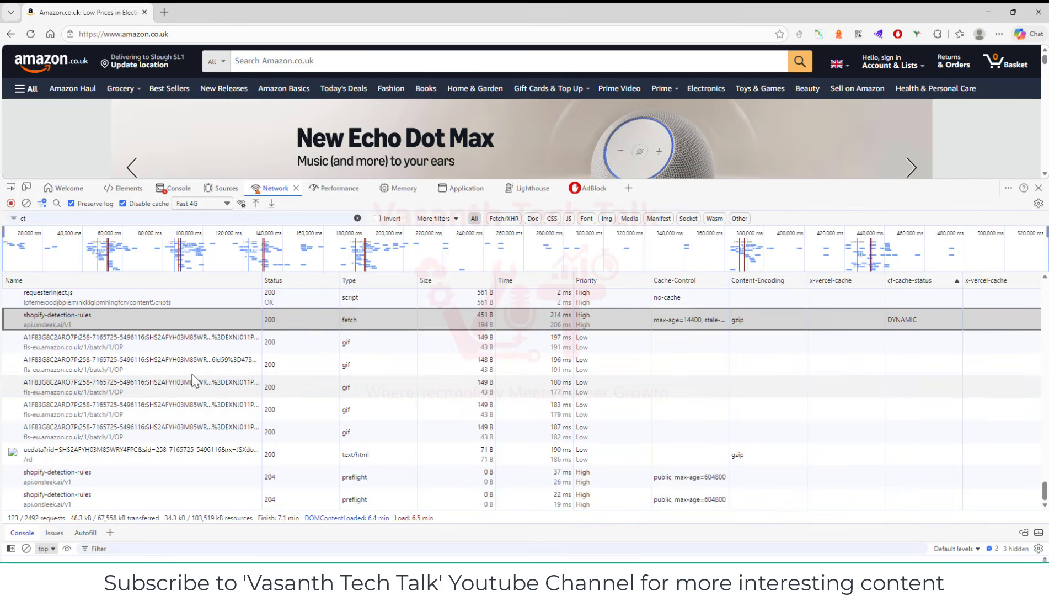
Sort the request table by Size in descending order, with the largest requests first
left_click(435, 278)
scroll(439, 331, "up", 5)
left_click(436, 281)
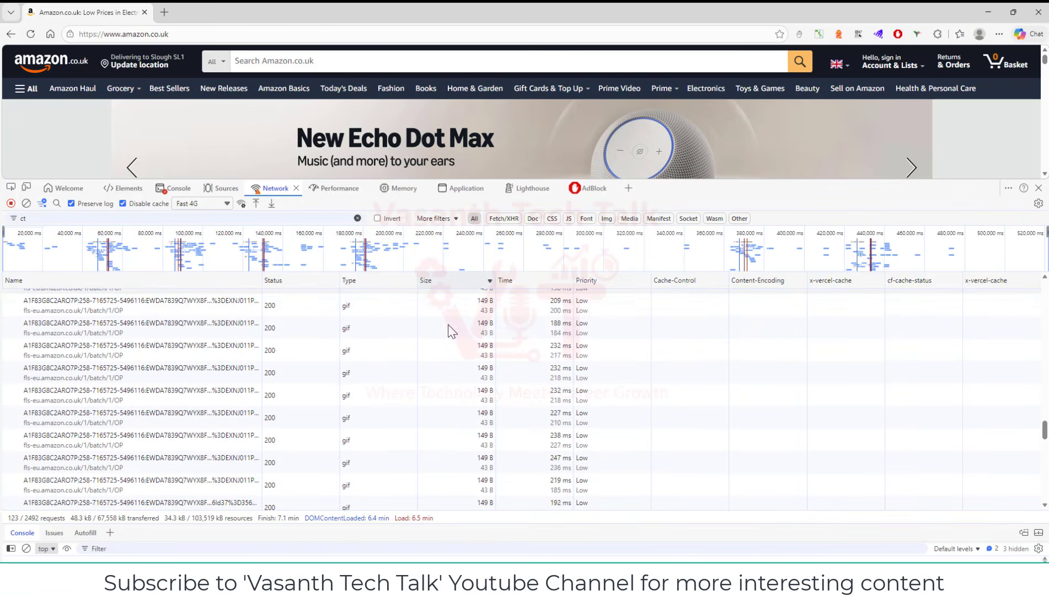
left_click(450, 281)
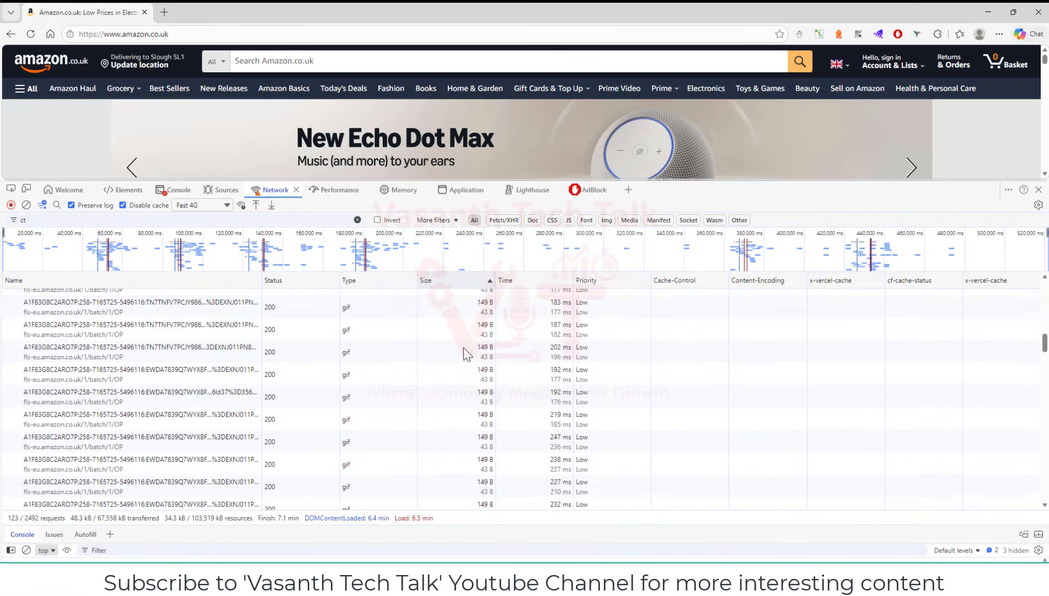
scroll(452, 320, "up", 5)
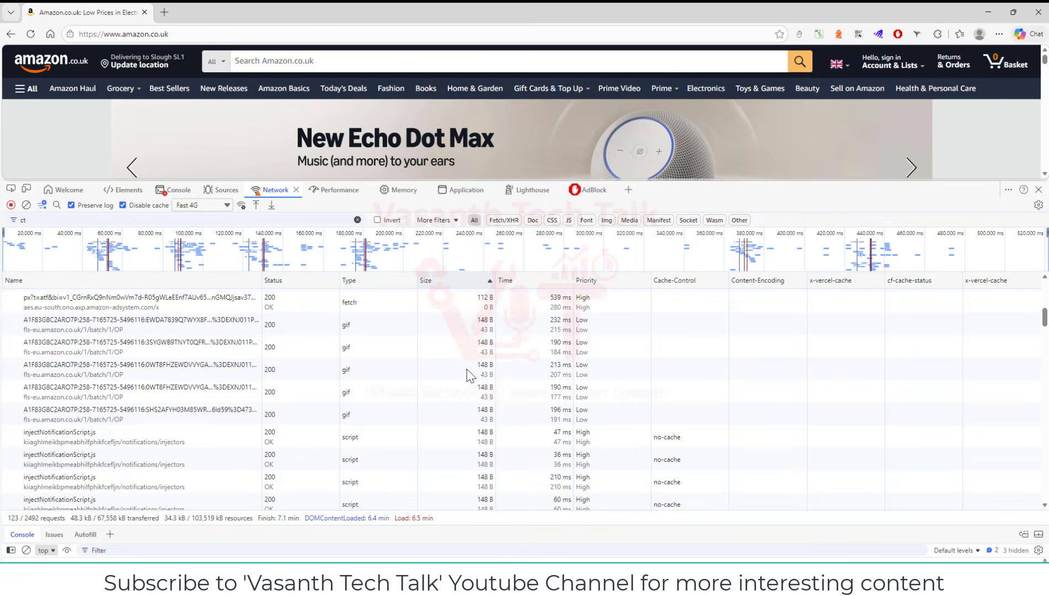
left_click(468, 280)
left_click(449, 296)
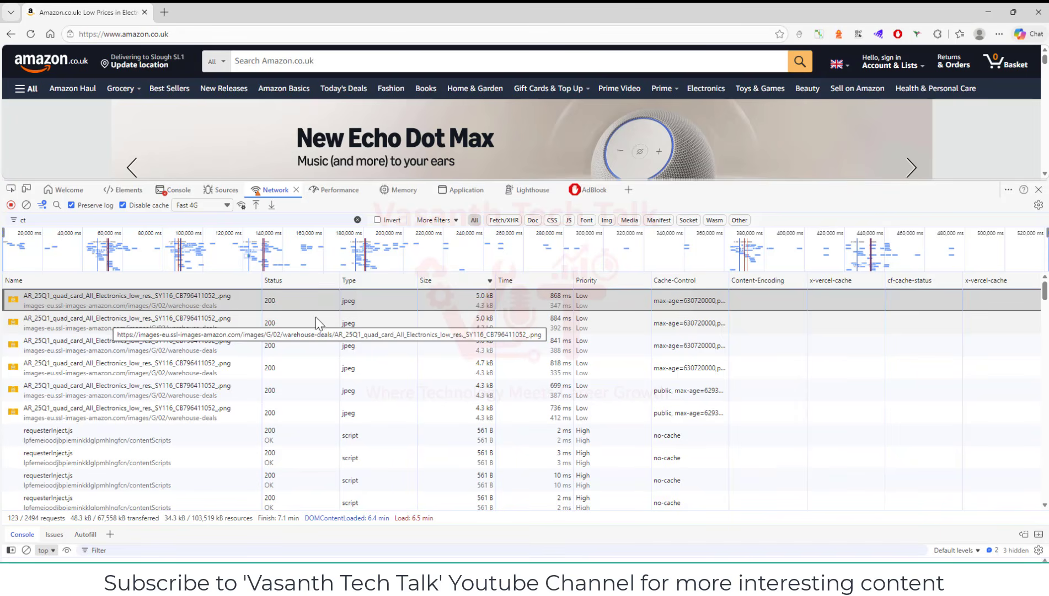
Check the header details of the largest shopify-detection-rules fetch request and return to the full request table
scroll(228, 465, "down", 2)
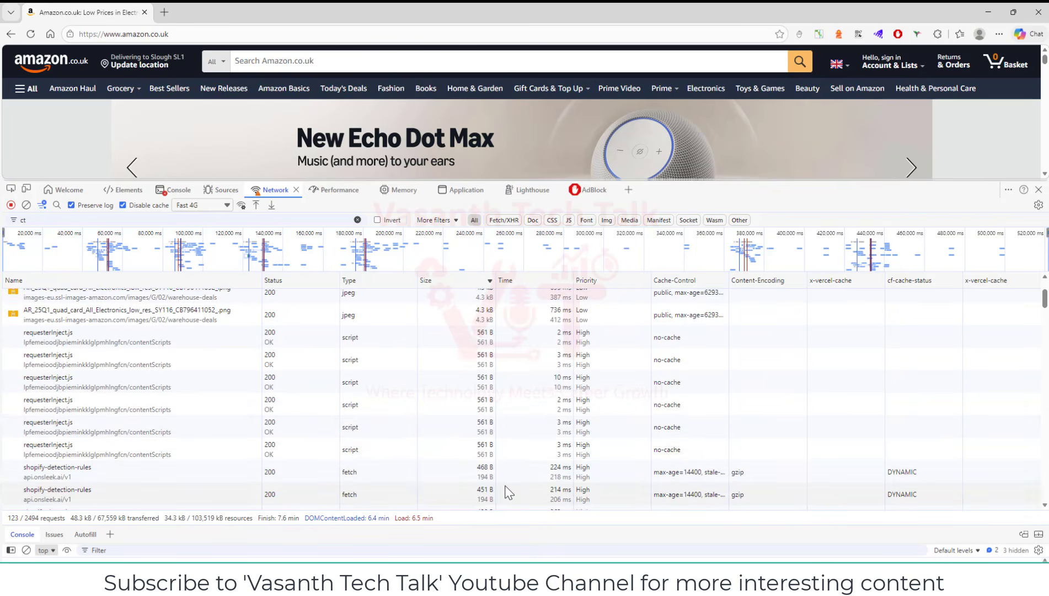
scroll(503, 488, "down", 2)
left_click(123, 420)
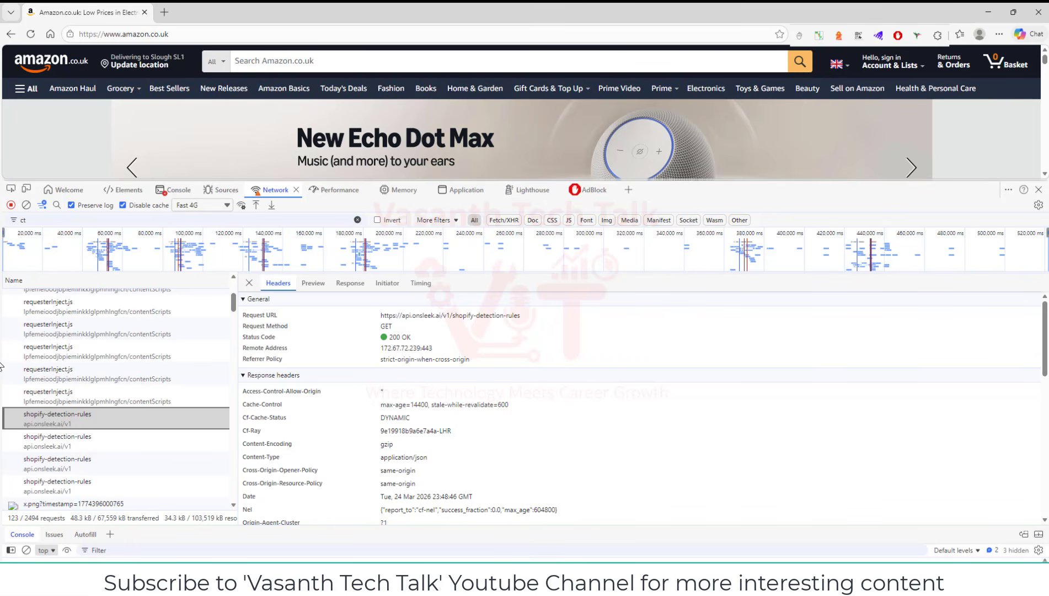
left_click(249, 283)
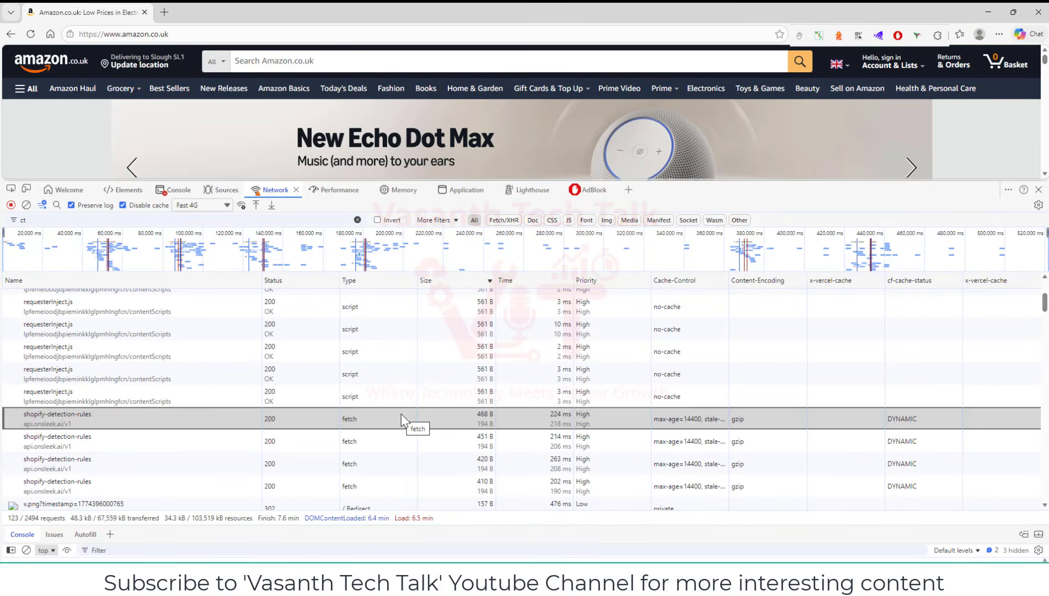